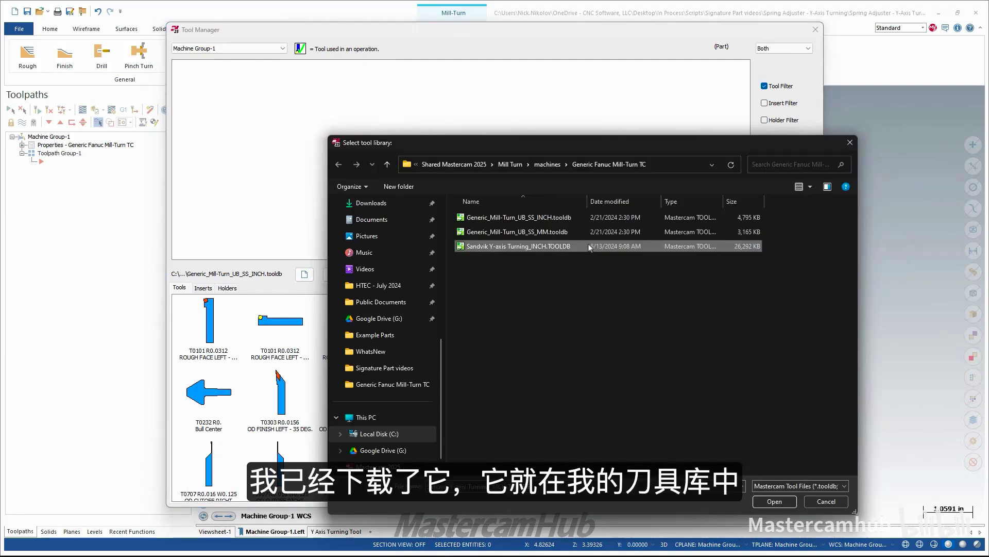
Step: Load the Sandvik Y-axis Turning_INCH.TOOLDB tool library, look through its tools and accept the tool manager
{"action": "left_click", "coordinate": [773, 502]}
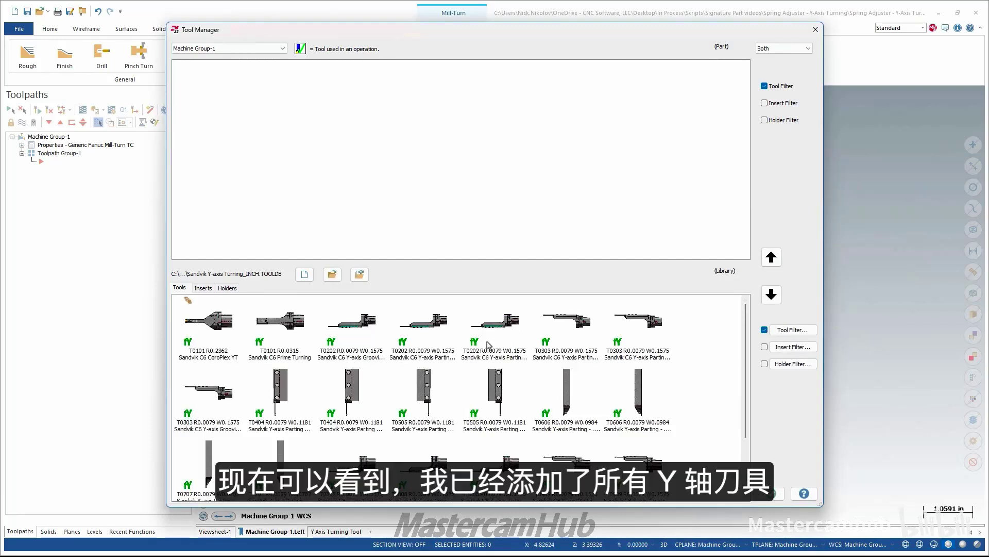
{"action": "scroll", "coordinate": [489, 335], "scroll_direction": "down", "scroll_amount": 2}
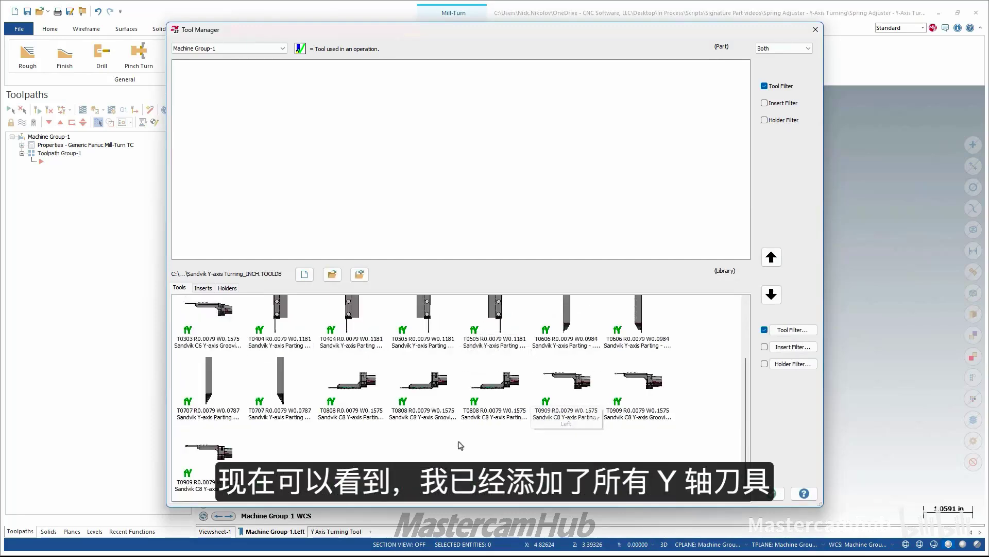
{"action": "scroll", "coordinate": [649, 440], "scroll_direction": "up", "scroll_amount": 3}
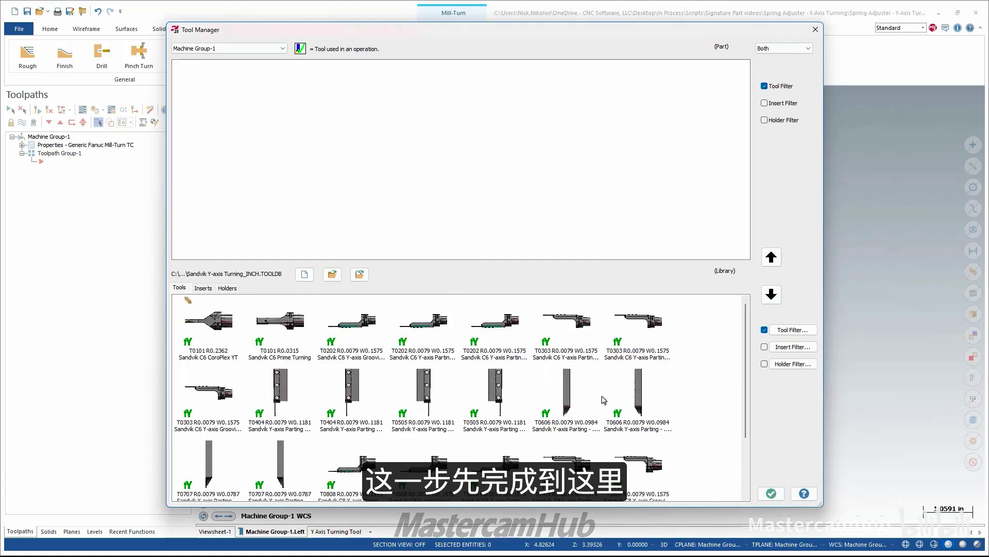
{"action": "left_click", "coordinate": [771, 494]}
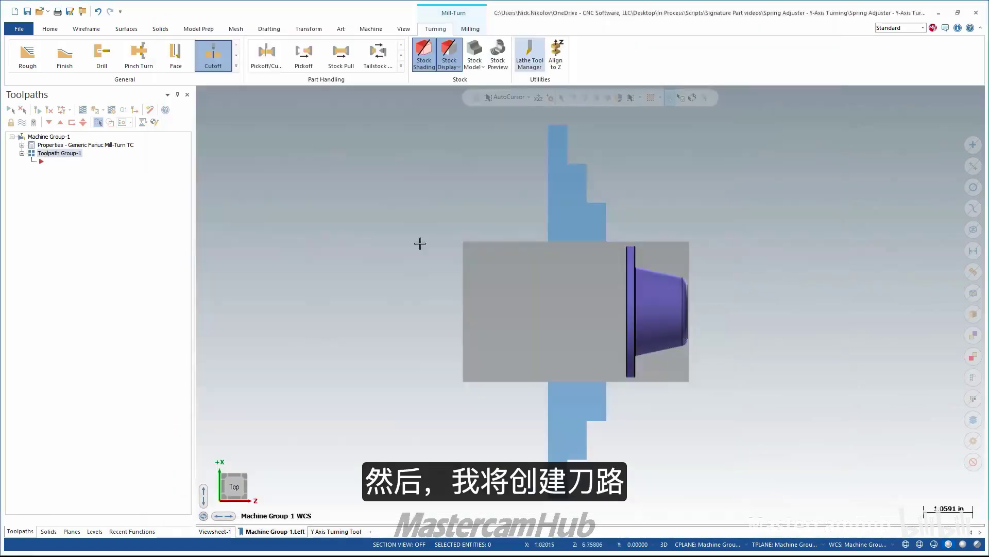
Step: Start a turning Rough toolpath and chain the part's upper outer profile from the front face to the flange's outer edge
{"action": "scroll", "coordinate": [354, 242], "scroll_direction": "down", "scroll_amount": 1}
{"action": "scroll", "coordinate": [947, 319], "scroll_direction": "up", "scroll_amount": 2}
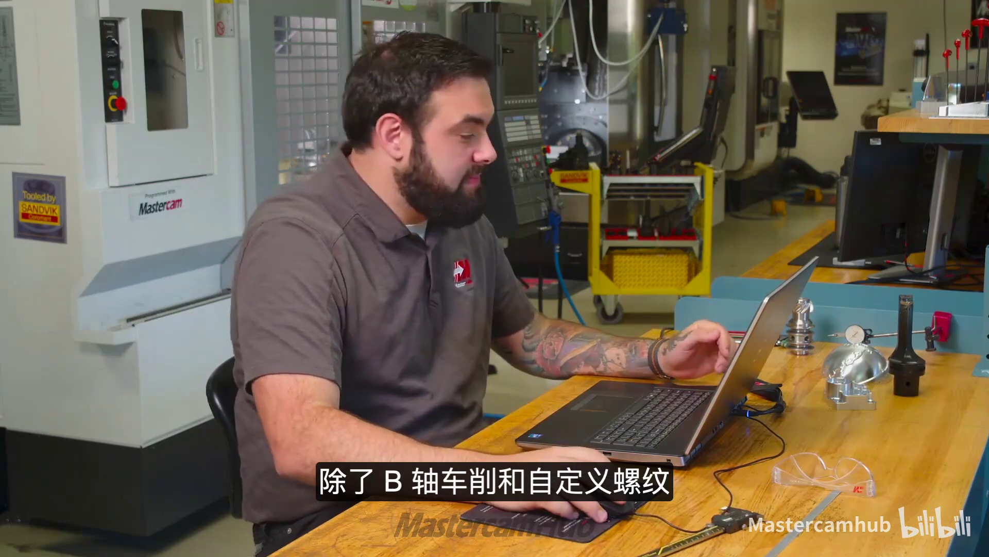
{"action": "left_click", "coordinate": [238, 72]}
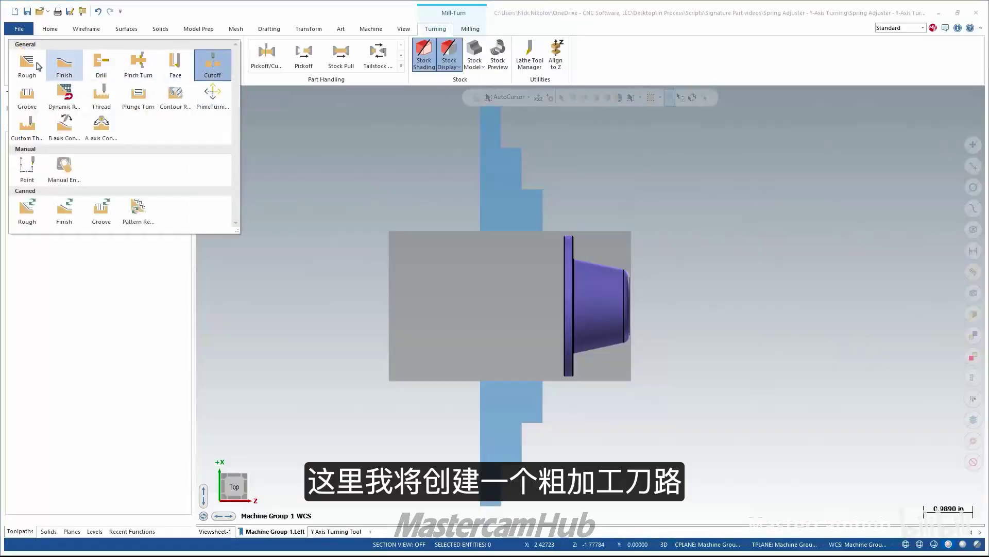
{"action": "left_click", "coordinate": [28, 75]}
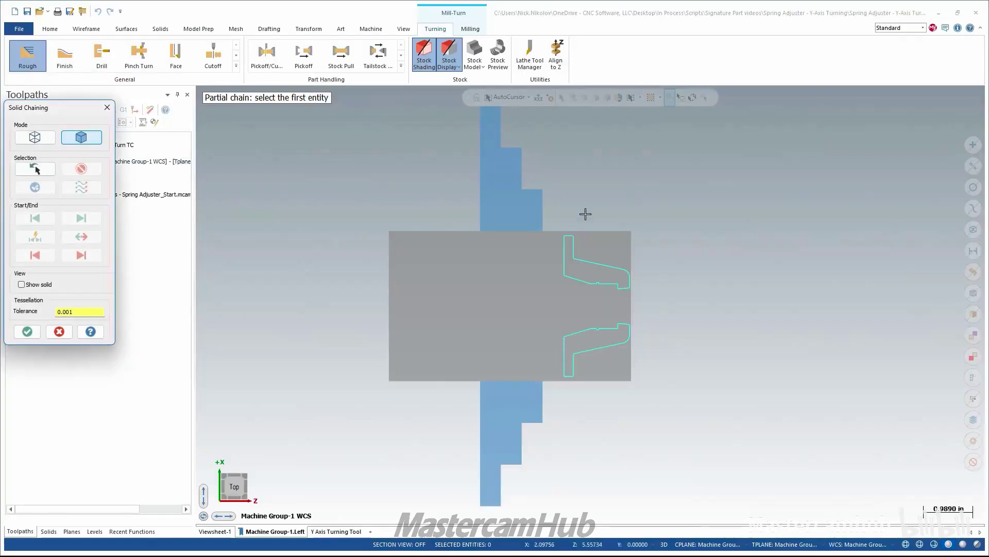
{"action": "scroll", "coordinate": [651, 268], "scroll_direction": "up", "scroll_amount": 2}
{"action": "scroll", "coordinate": [651, 268], "scroll_direction": "up", "scroll_amount": 1}
{"action": "left_click", "coordinate": [618, 276]}
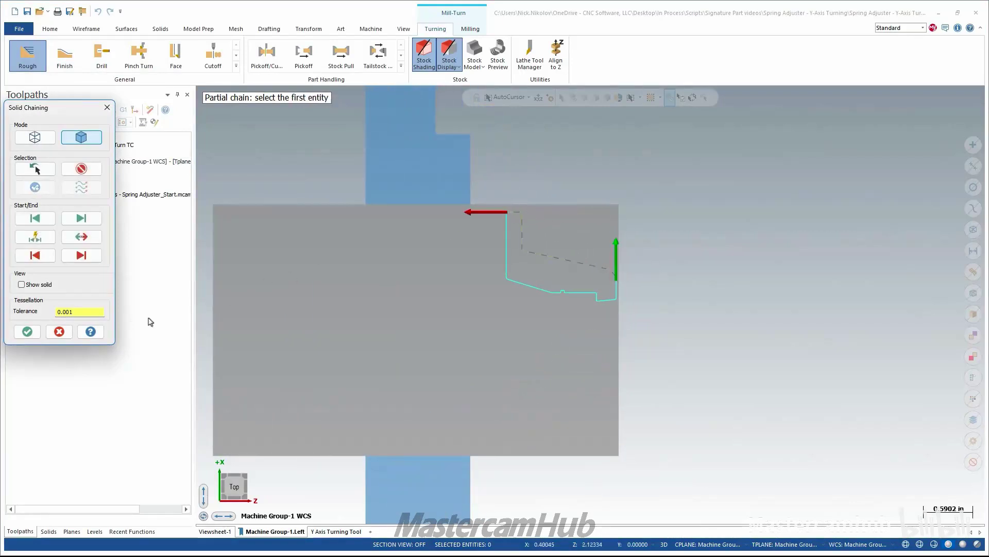
{"action": "left_click", "coordinate": [37, 331]}
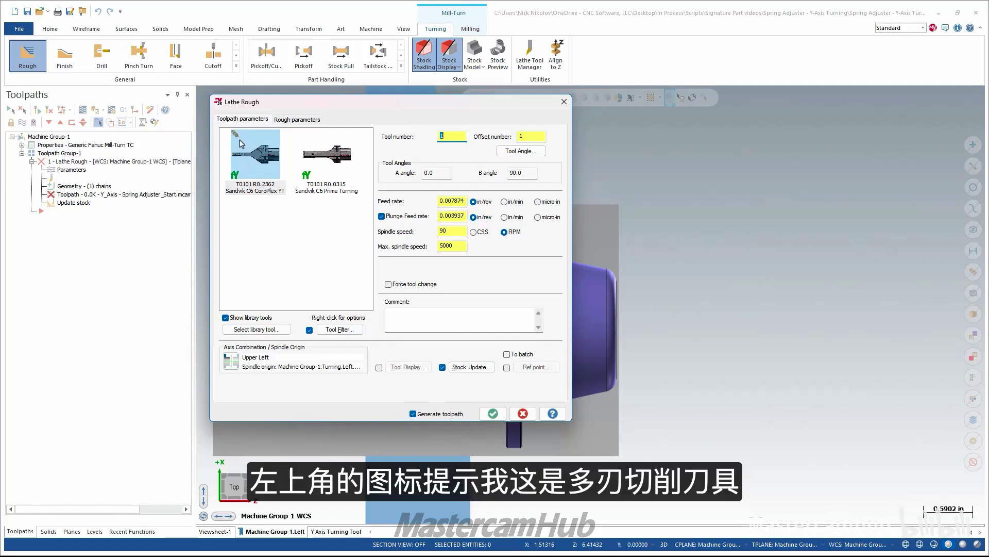
Step: Rough with the Sandvik C6 CoroPlex YT tool (T0101 R0.2362), using stock for the outer boundary, and generate the toolpath
{"action": "mouse_move", "coordinate": [240, 149]}
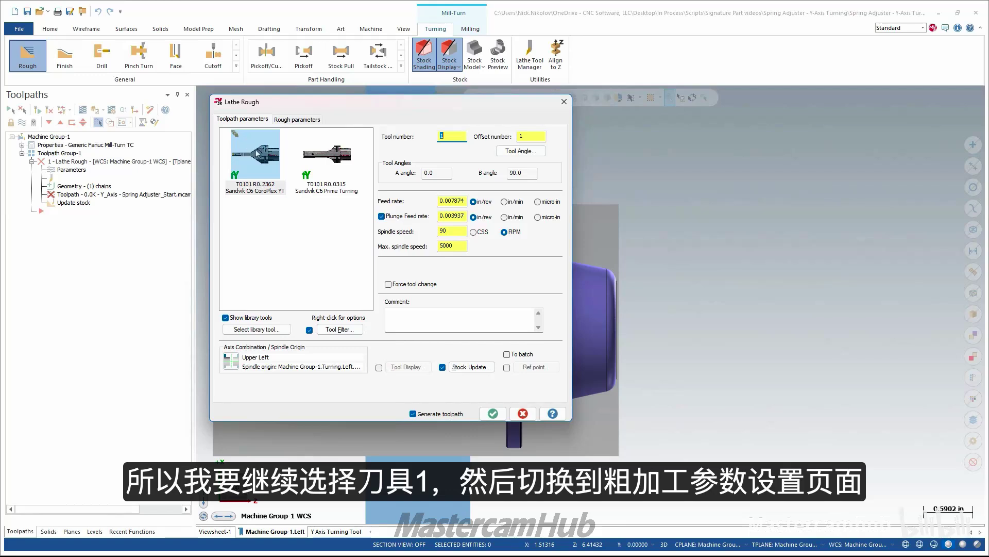
{"action": "left_click", "coordinate": [259, 148]}
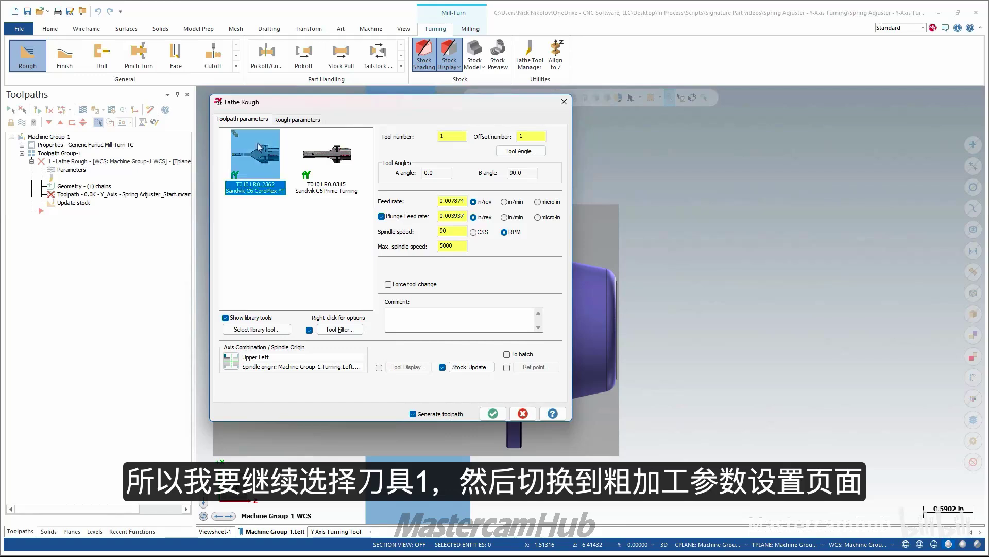
{"action": "left_click", "coordinate": [307, 122]}
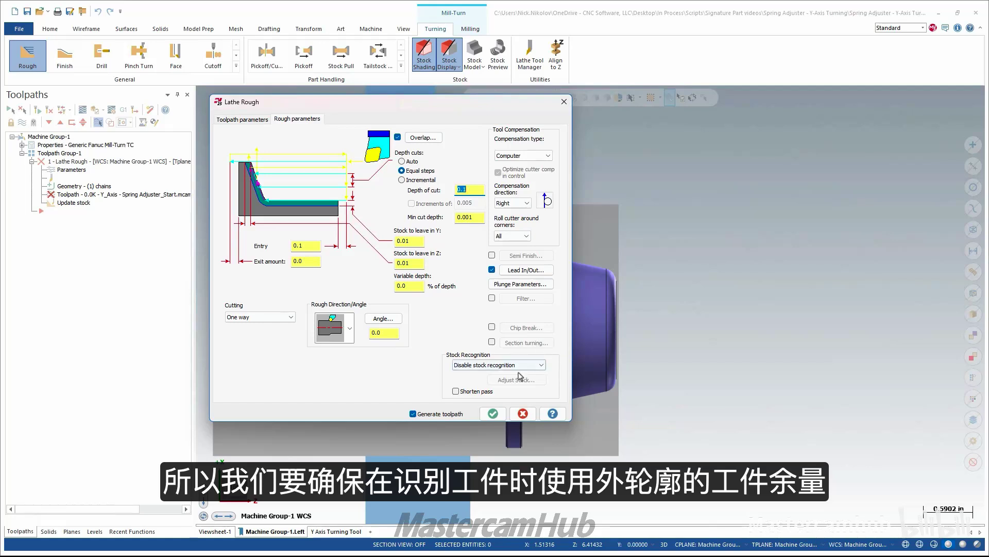
{"action": "left_click", "coordinate": [497, 365]}
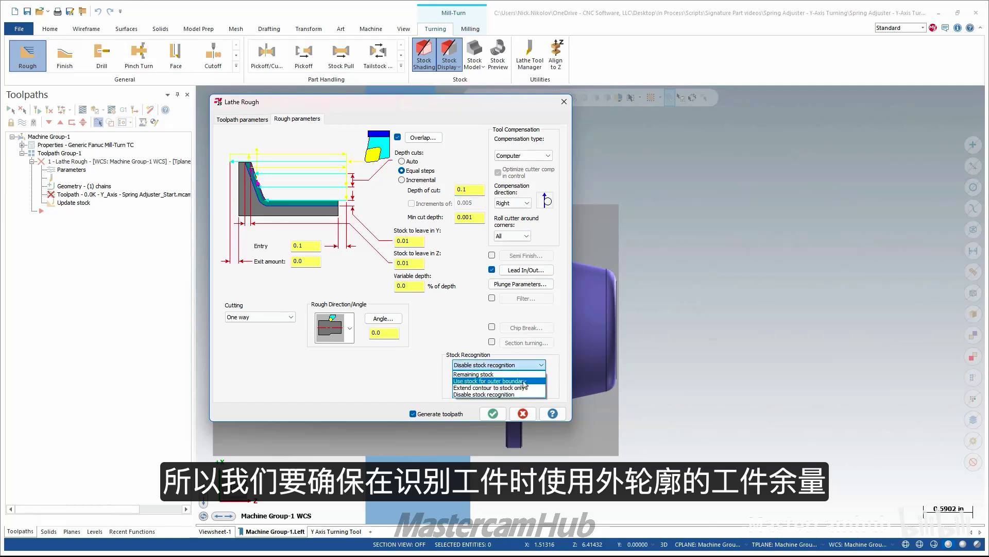
{"action": "left_click", "coordinate": [526, 381]}
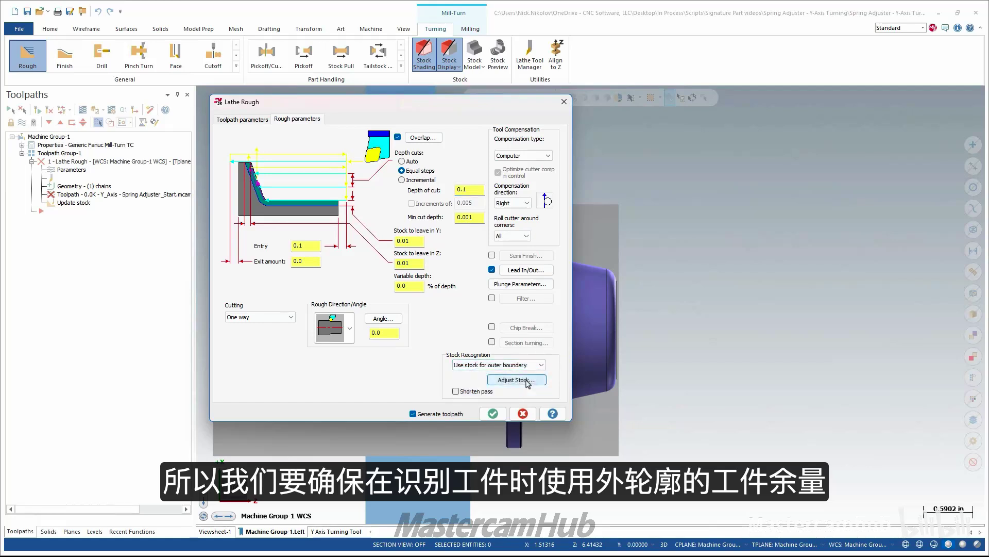
{"action": "left_click", "coordinate": [502, 417]}
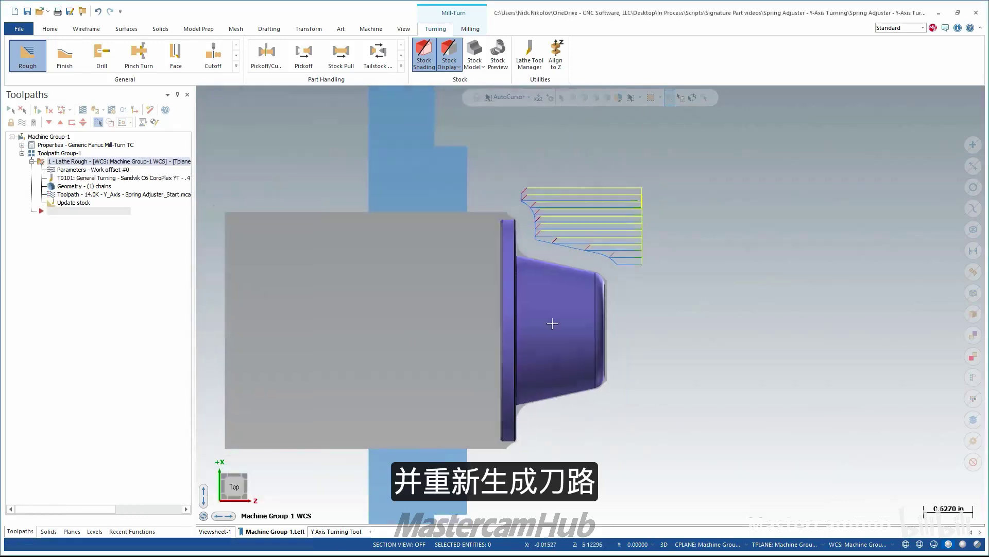
Step: Backplot the roughing toolpath and examine the Y-axis tool's motion around the part from several angles
{"action": "scroll", "coordinate": [781, 254], "scroll_direction": "up", "scroll_amount": 1}
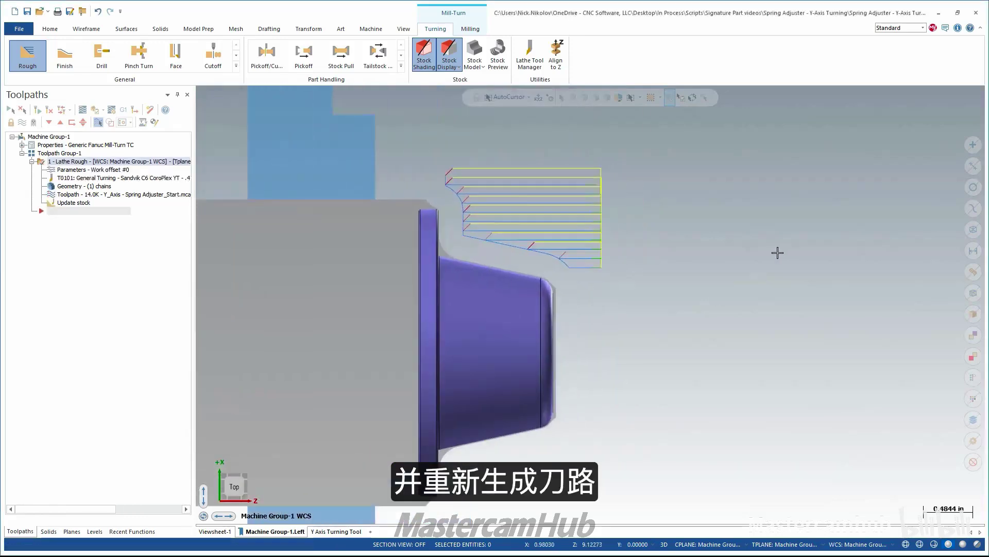
{"action": "left_click", "coordinate": [134, 197]}
{"action": "middle_click_drag", "start_coordinate": [397, 313], "coordinate": [456, 334]}
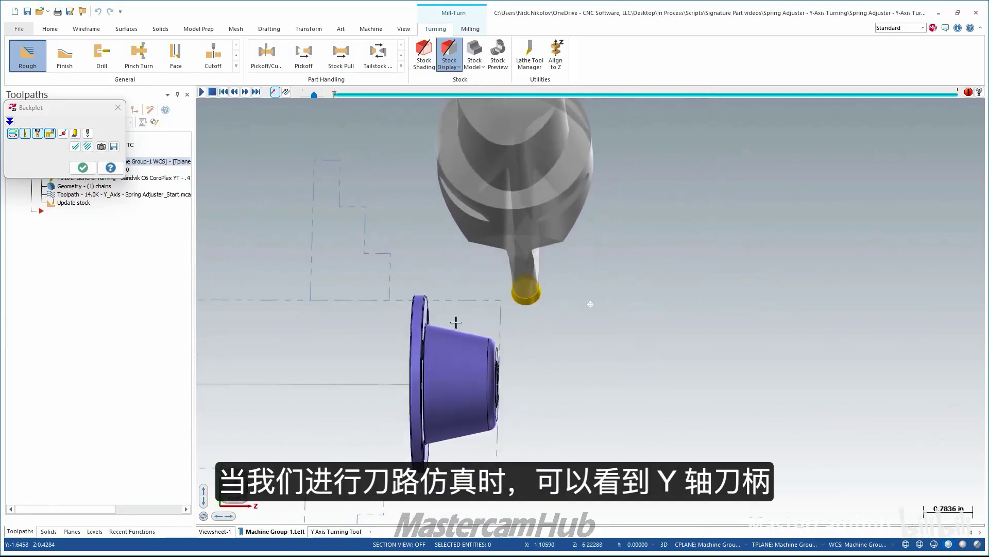
{"action": "left_click", "coordinate": [202, 93]}
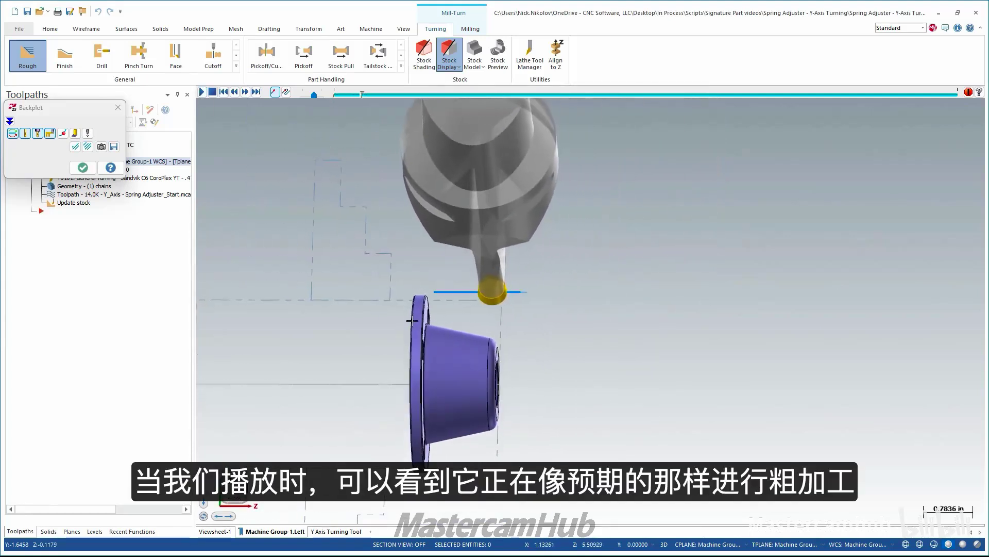
{"action": "middle_click_drag", "start_coordinate": [413, 319], "coordinate": [436, 354]}
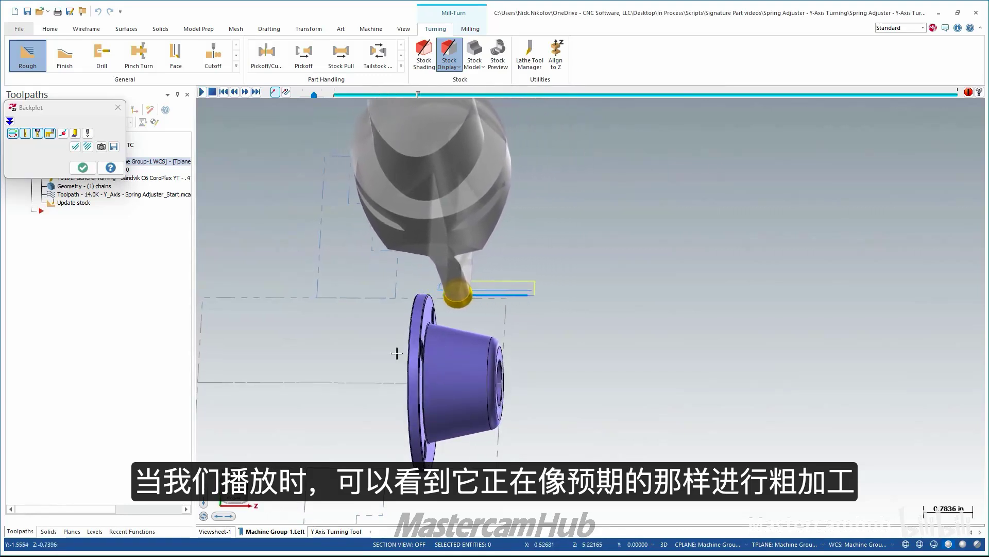
{"action": "middle_click_drag", "start_coordinate": [465, 367], "coordinate": [588, 278]}
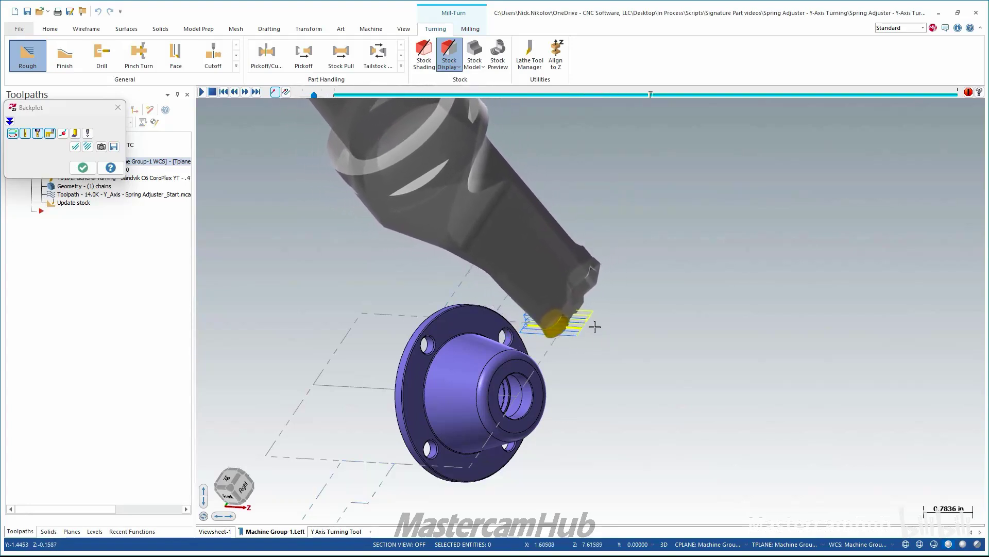
{"action": "left_click", "coordinate": [83, 168]}
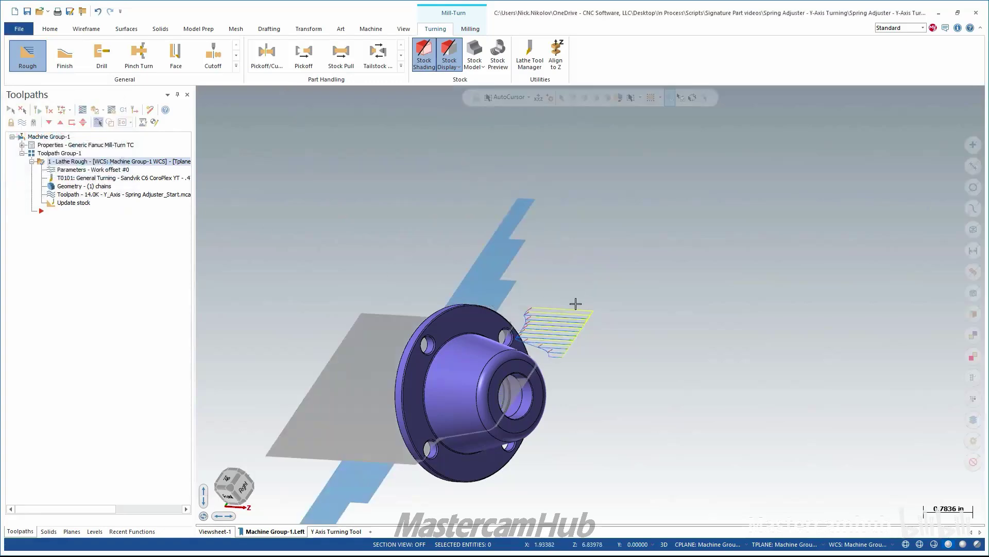
Step: Start a turning Finish toolpath from the top view and reuse the last chain as its geometry
{"action": "right_click", "coordinate": [575, 304]}
{"action": "left_click", "coordinate": [605, 359]}
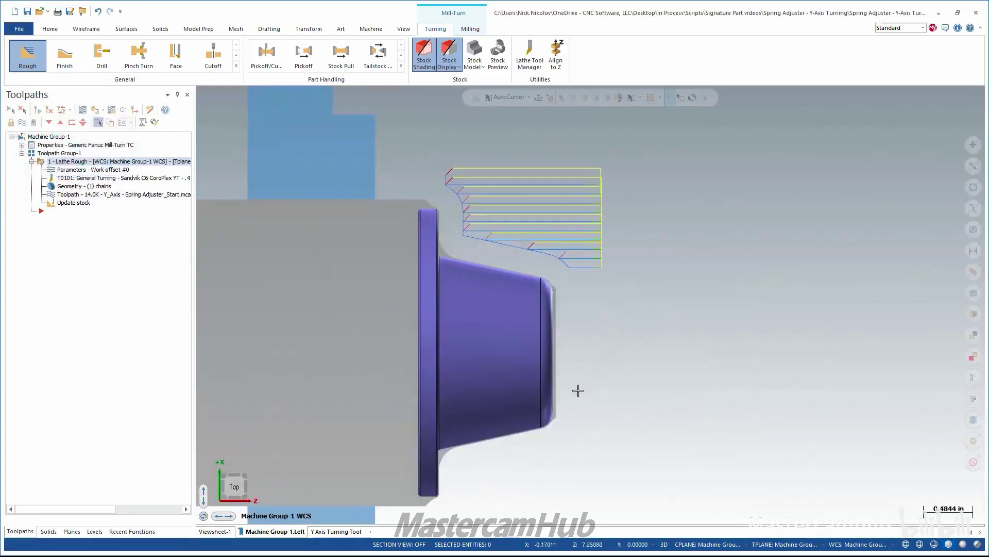
{"action": "left_click", "coordinate": [55, 56]}
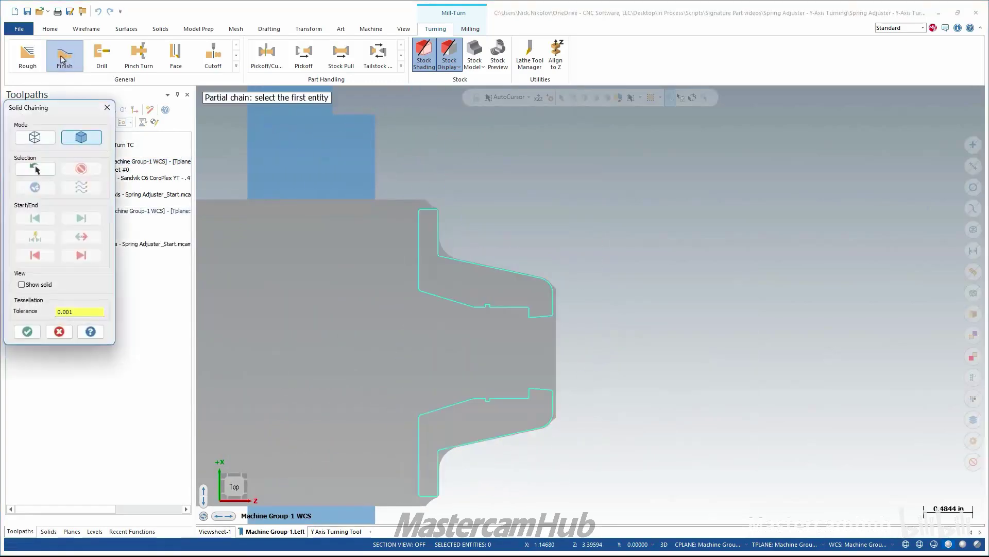
{"action": "left_click", "coordinate": [50, 173]}
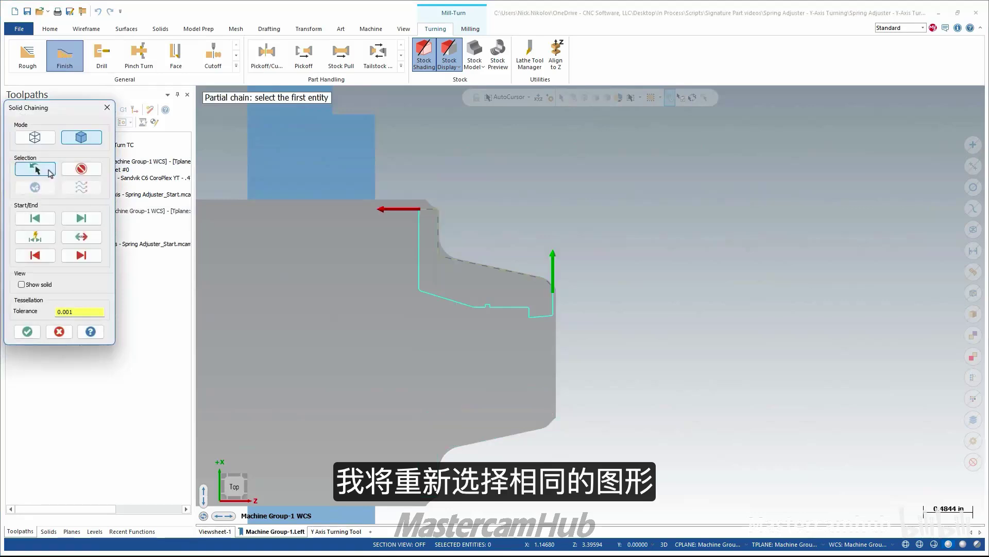
{"action": "left_click", "coordinate": [27, 331]}
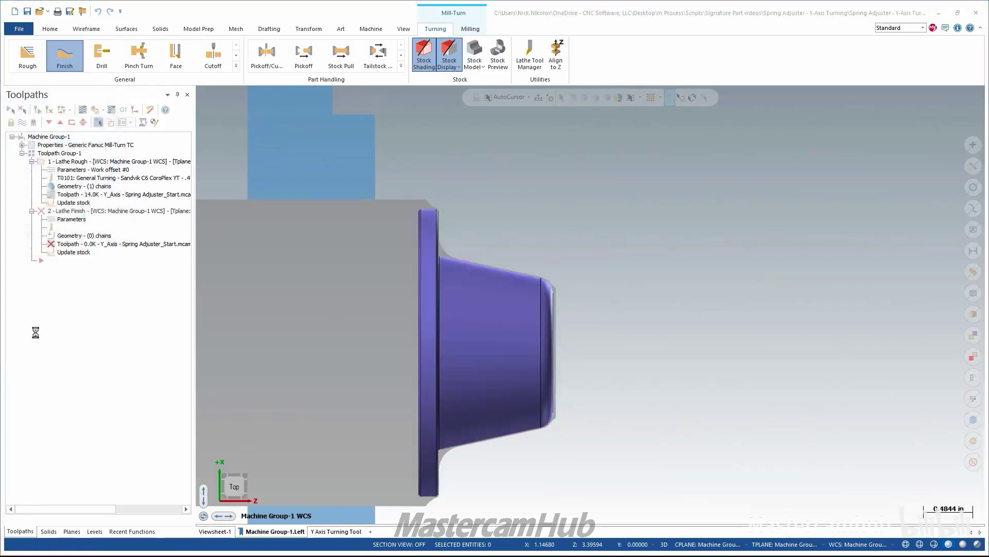
Step: Assign the Sandvik C6 CoroPlex YT tool with the 55deg. CoroTurn TR cutting definition and generate the finish toolpath
{"action": "left_click", "coordinate": [208, 178]}
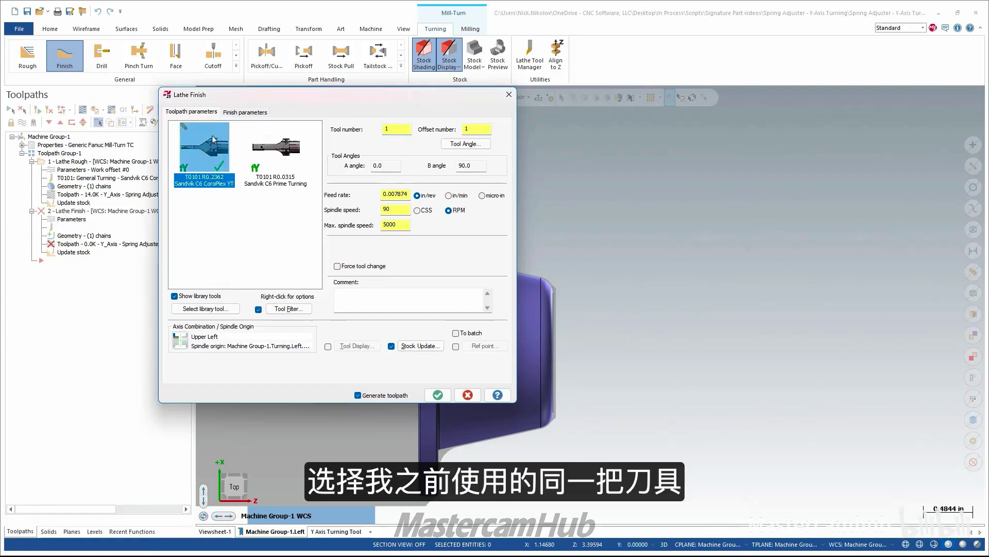
{"action": "right_click", "coordinate": [214, 139]}
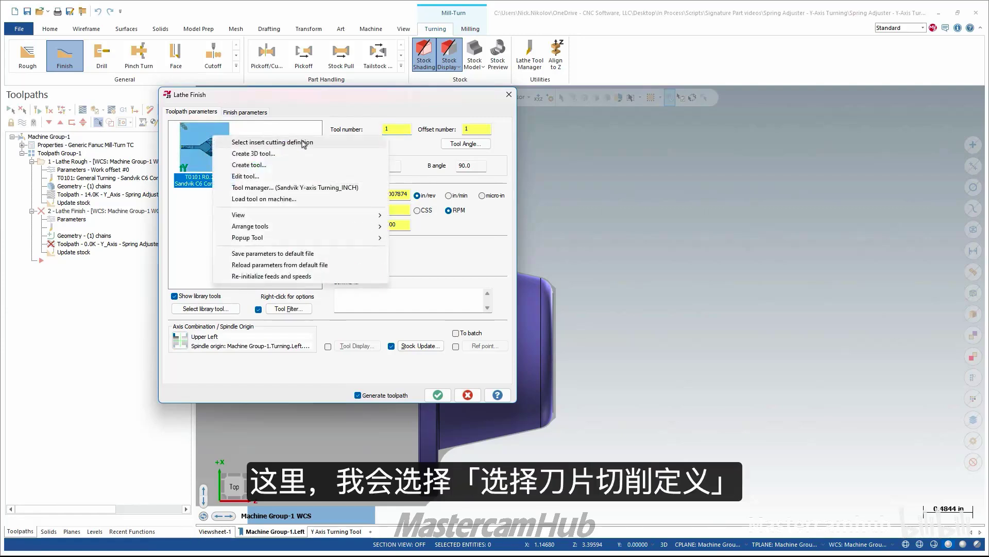
{"action": "left_click", "coordinate": [320, 143]}
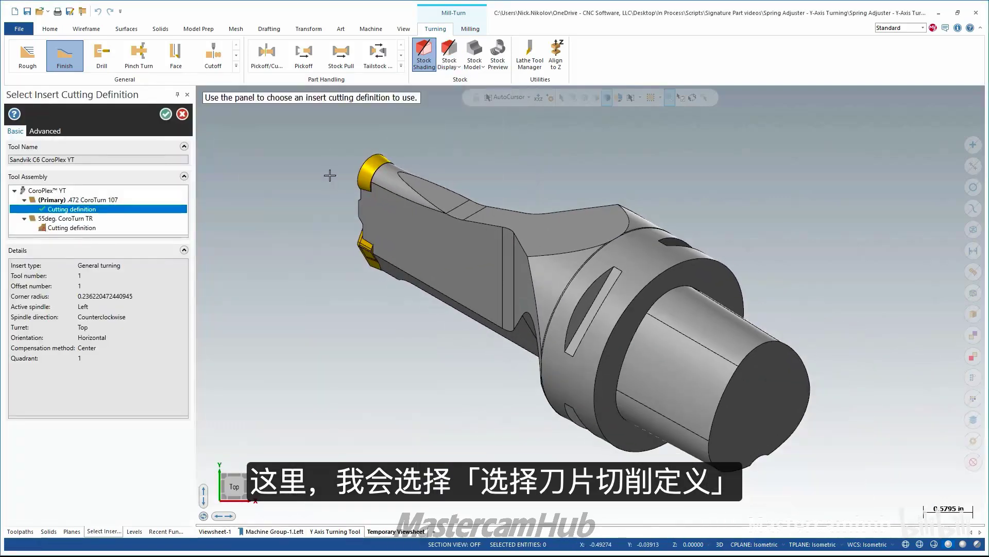
{"action": "left_click", "coordinate": [67, 227]}
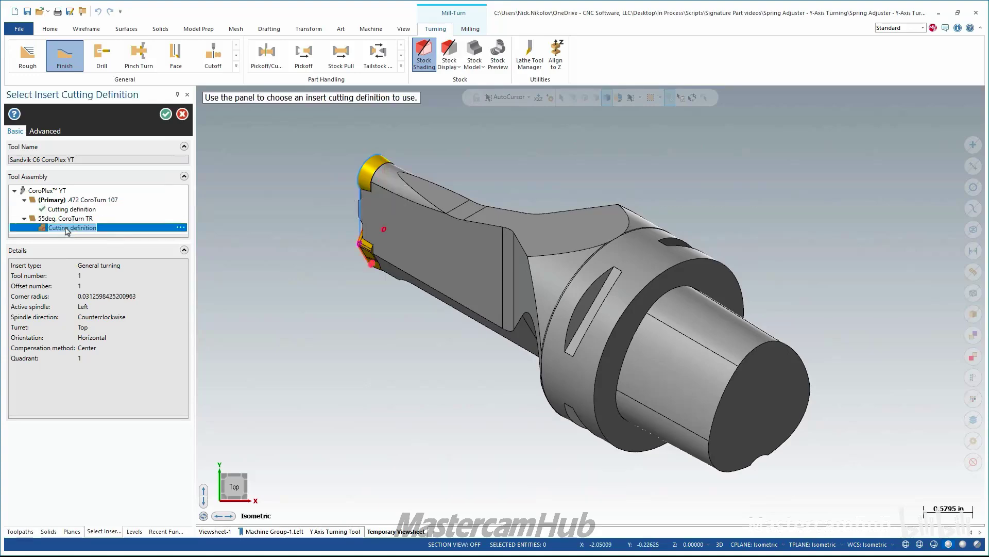
{"action": "left_click", "coordinate": [165, 114]}
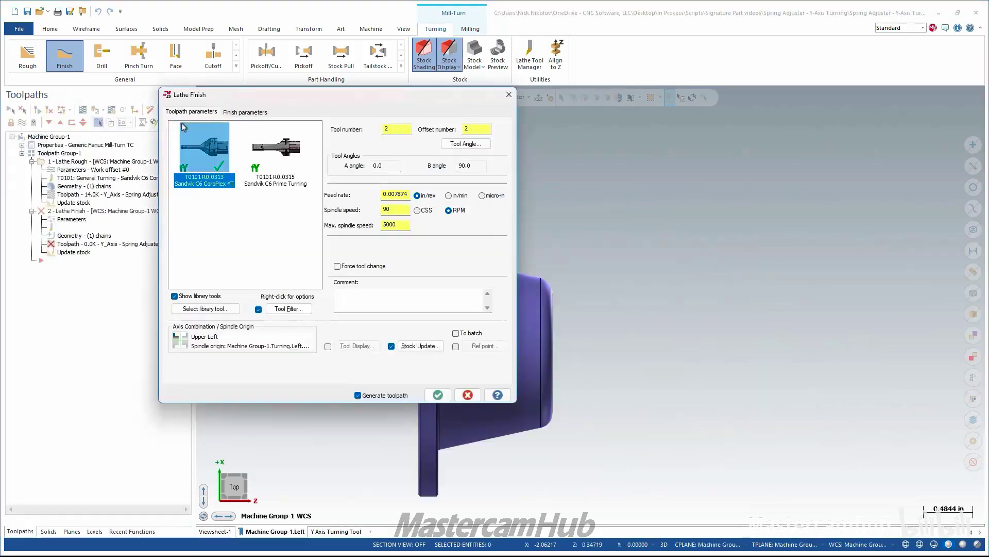
{"action": "left_click", "coordinate": [438, 395]}
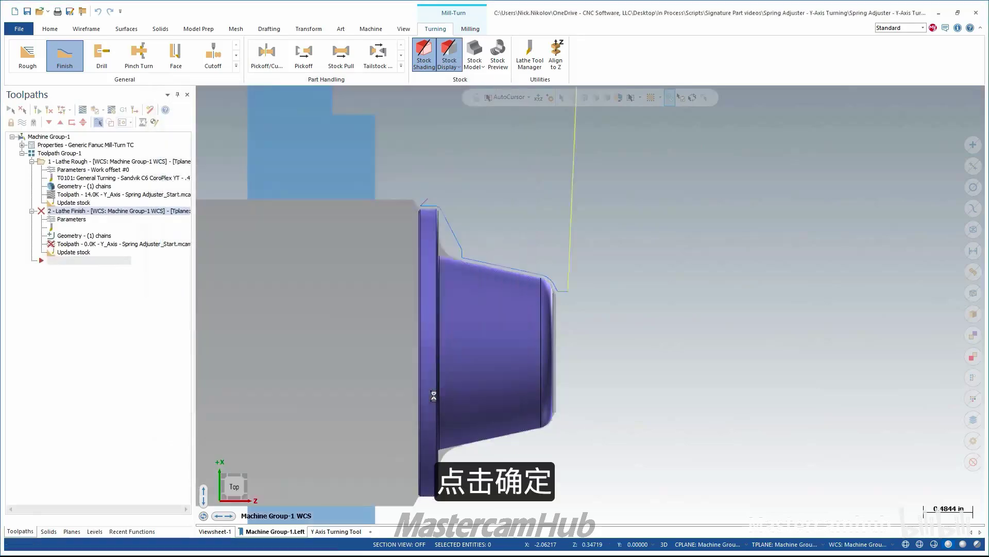
Step: Backplot the finish toolpath and examine from several angles how the insert follows the cone and reaches the flange corner
{"action": "scroll", "coordinate": [368, 334], "scroll_direction": "down", "scroll_amount": 1}
{"action": "scroll", "coordinate": [696, 282], "scroll_direction": "up", "scroll_amount": 2}
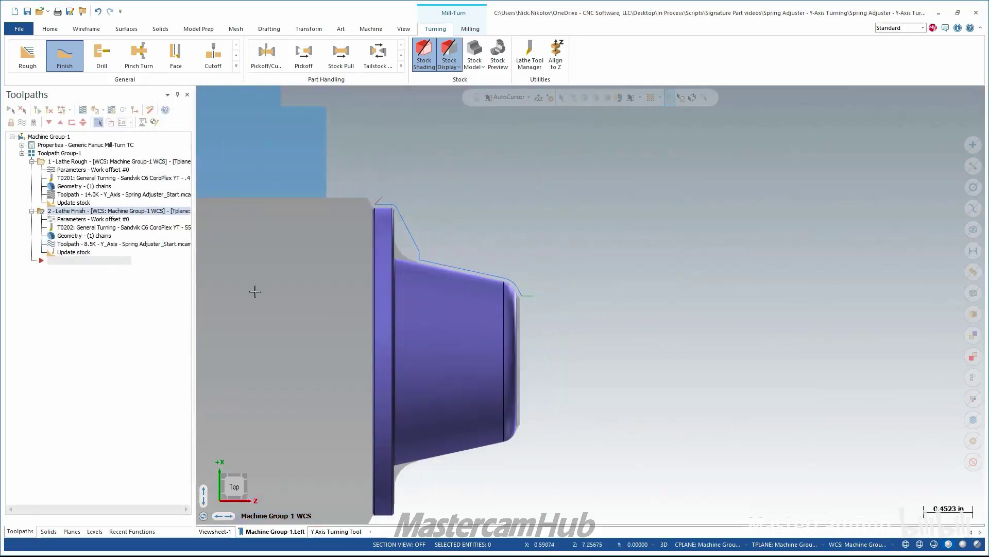
{"action": "left_click", "coordinate": [89, 243]}
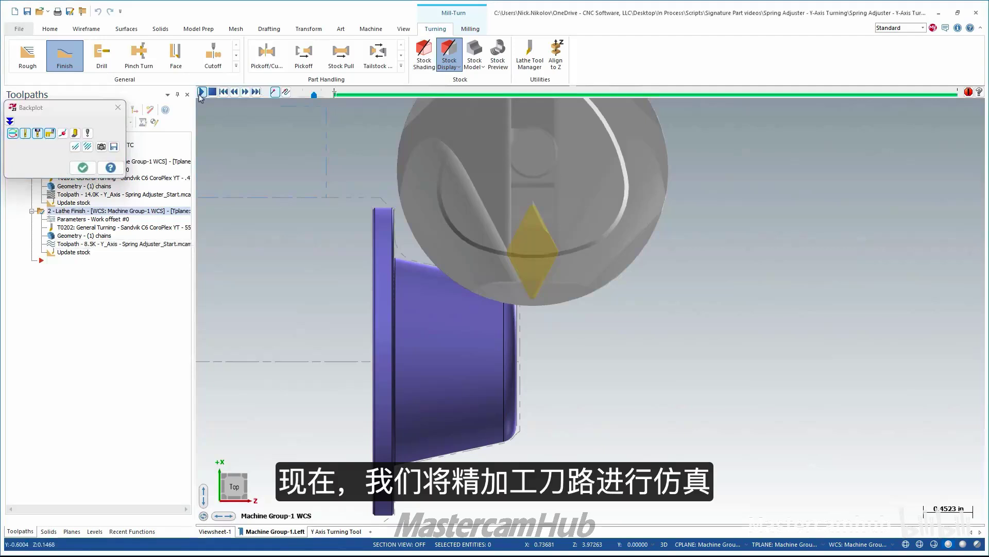
{"action": "left_click", "coordinate": [201, 93]}
{"action": "middle_click_drag", "start_coordinate": [449, 322], "coordinate": [475, 364]}
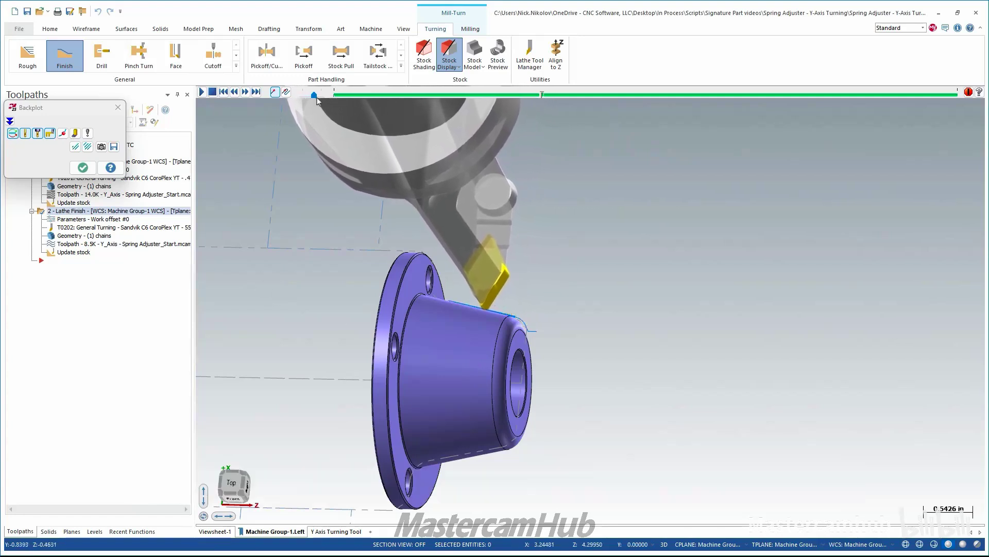
{"action": "left_click_drag", "start_coordinate": [318, 97], "coordinate": [323, 96]}
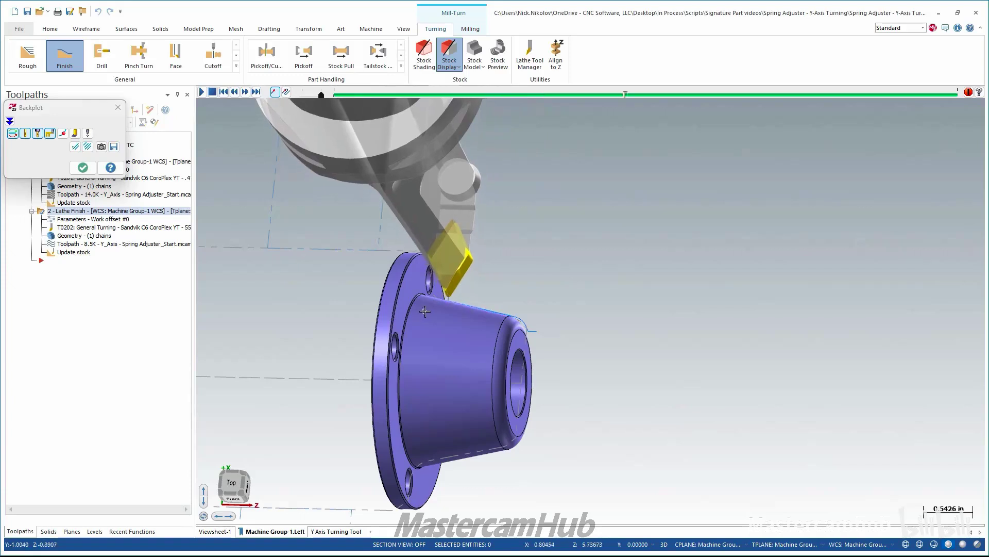
{"action": "middle_click_drag", "start_coordinate": [424, 310], "coordinate": [444, 314]}
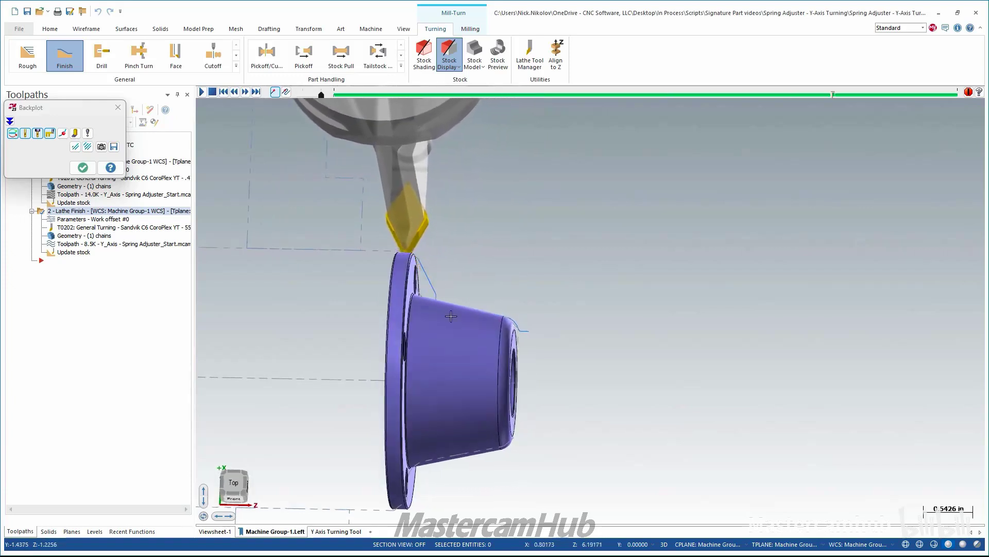
{"action": "left_click", "coordinate": [82, 167]}
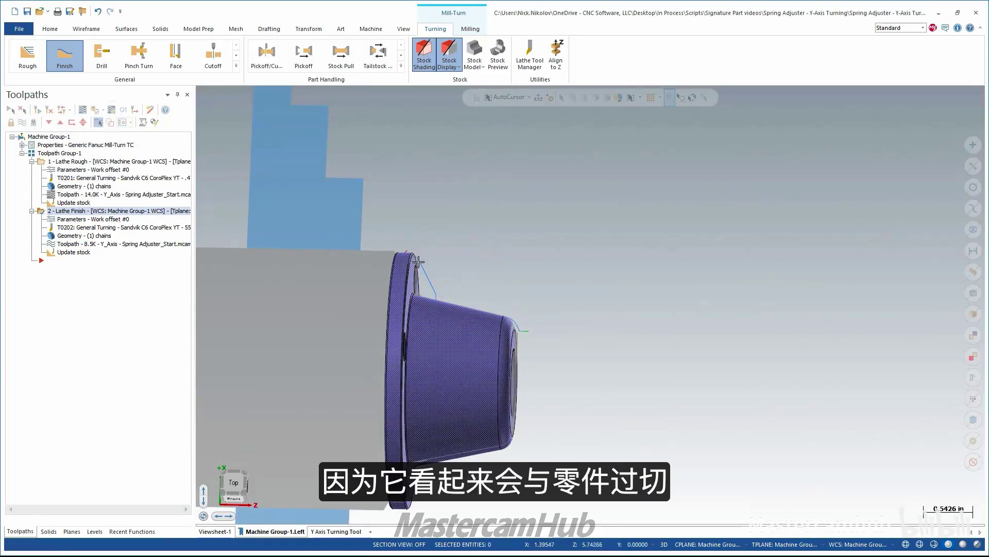
Step: Set the finish operation's tool orientation on the machine to a custom -25 degrees and regenerate the toolpath
{"action": "left_click", "coordinate": [90, 220]}
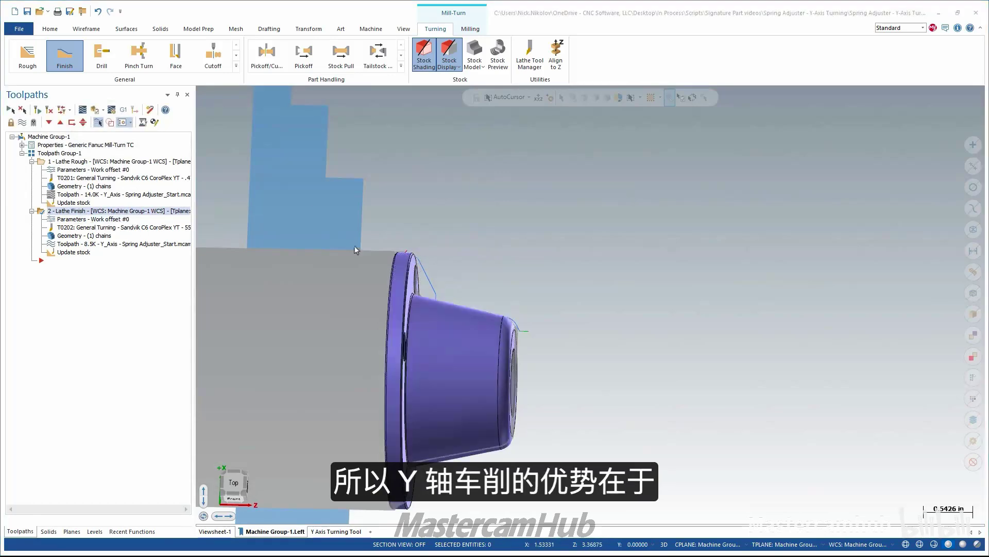
{"action": "left_click", "coordinate": [456, 146]}
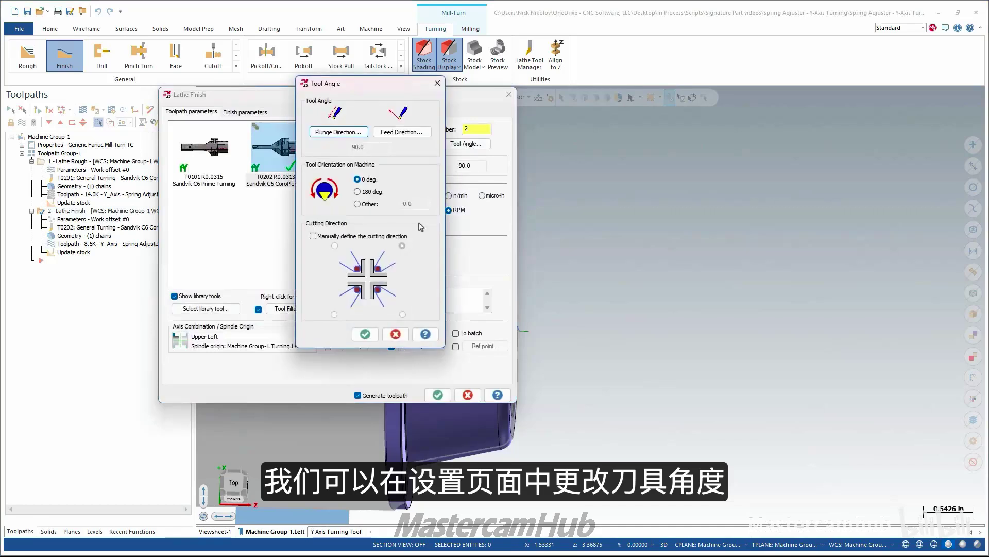
{"action": "left_click_drag", "start_coordinate": [377, 87], "coordinate": [297, 100]}
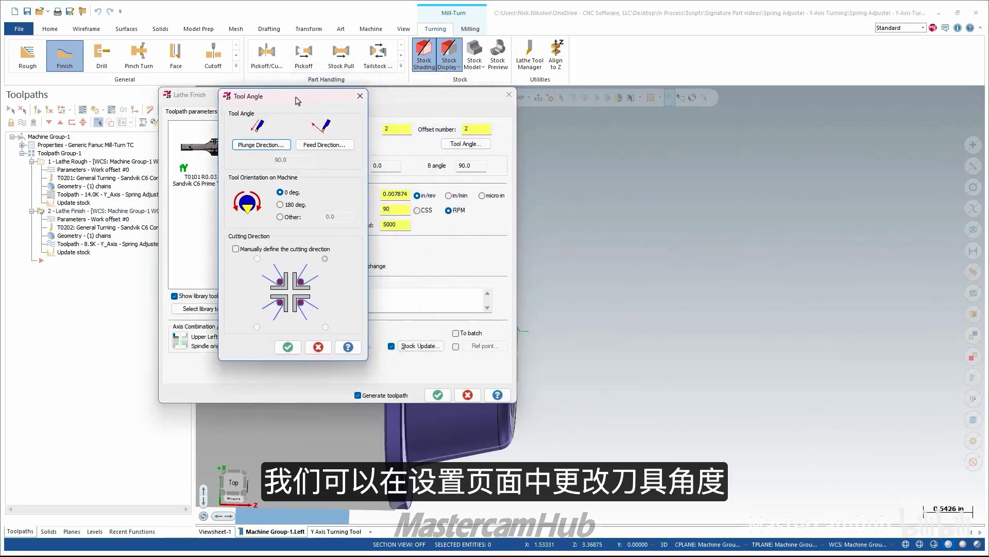
{"action": "left_click", "coordinate": [278, 217]}
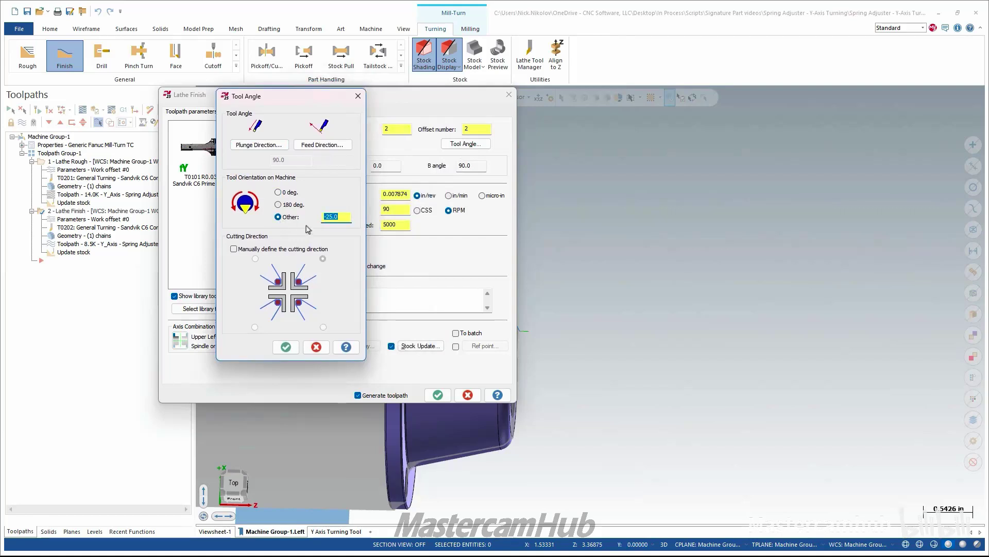
{"action": "left_click", "coordinate": [288, 350]}
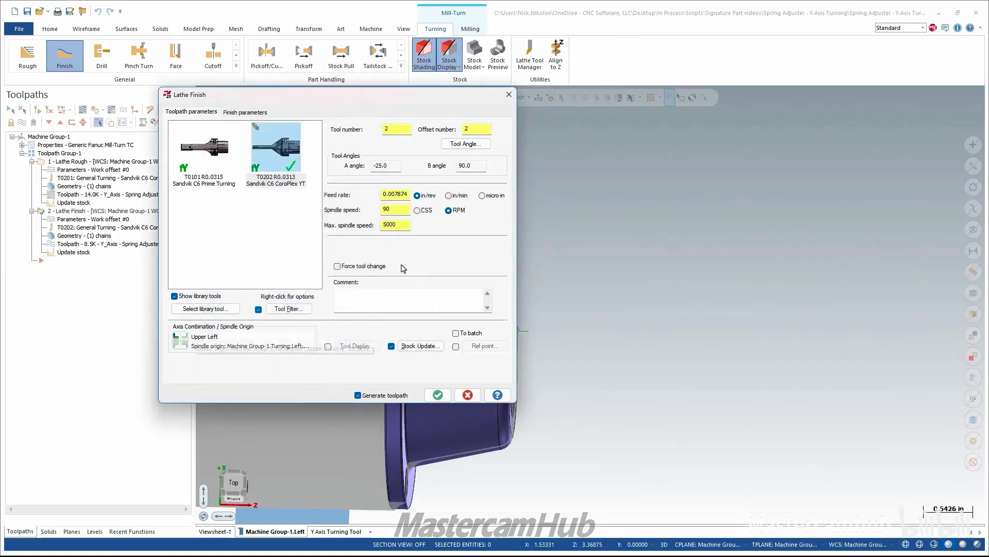
{"action": "left_click", "coordinate": [437, 395]}
Step: Backplot the regenerated finish toolpath and check the tilted insert's access to the corner between cone and flange
{"action": "left_click", "coordinate": [115, 244]}
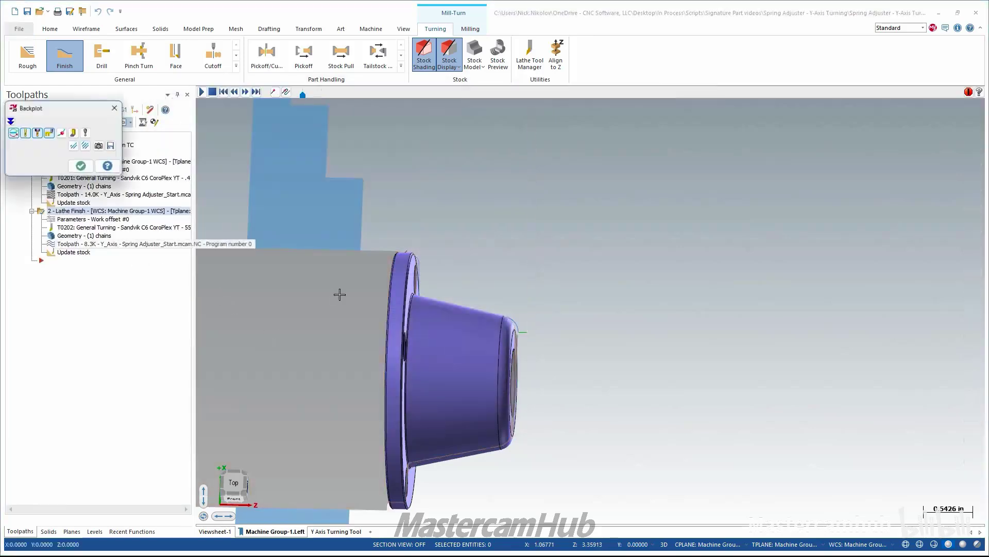
{"action": "left_click", "coordinate": [202, 92]}
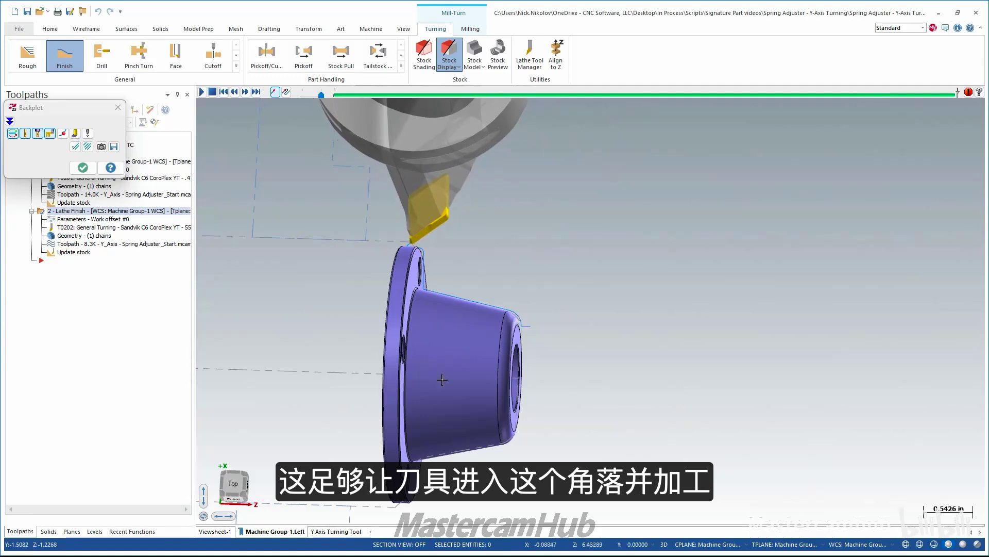
{"action": "scroll", "coordinate": [405, 326], "scroll_direction": "down", "scroll_amount": 2}
{"action": "left_click", "coordinate": [83, 168]}
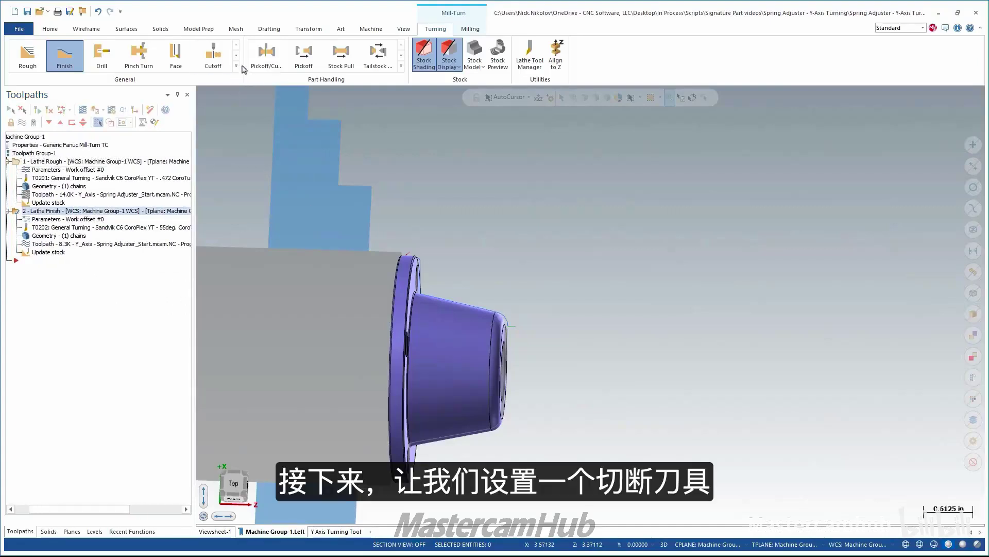
Step: Start a Cutoff toolpath from the top view, with the flange's upper back edge as the cutoff boundary point
{"action": "right_click", "coordinate": [431, 206]}
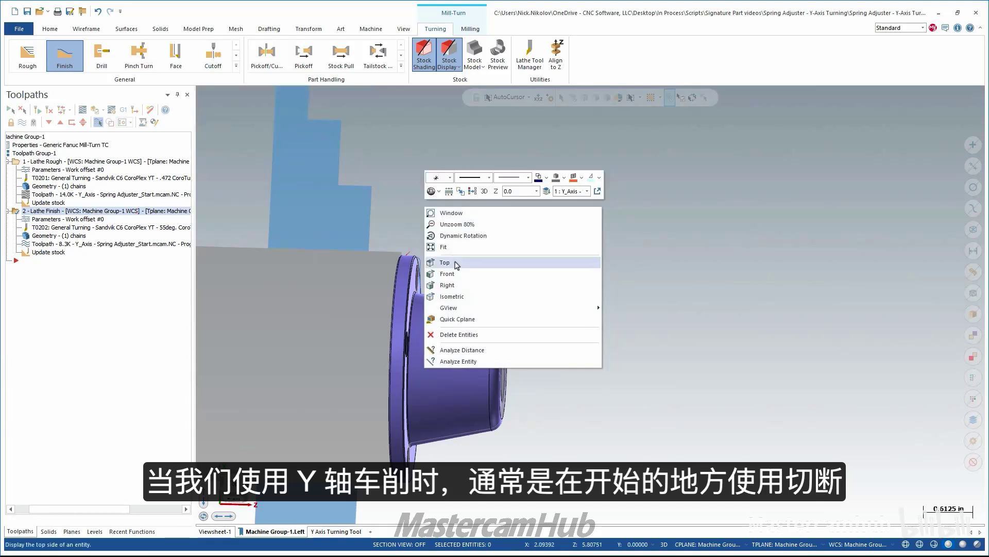
{"action": "left_click", "coordinate": [456, 264]}
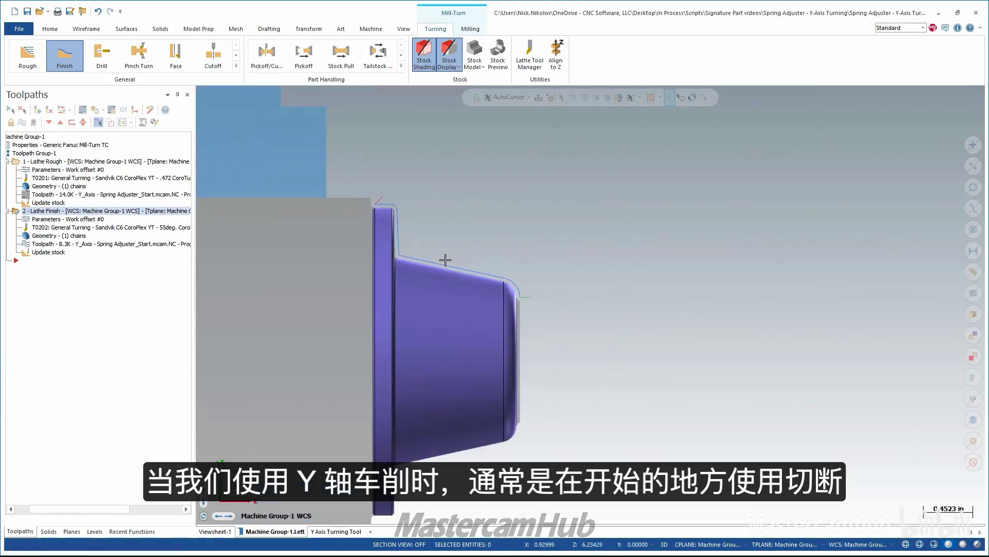
{"action": "left_click", "coordinate": [225, 62]}
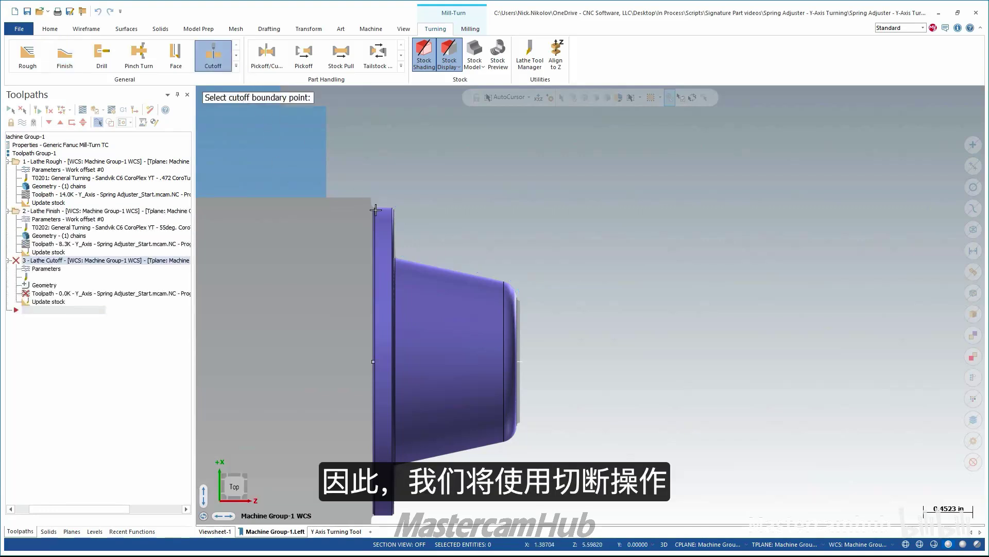
{"action": "middle_click_drag", "start_coordinate": [416, 214], "coordinate": [382, 210]}
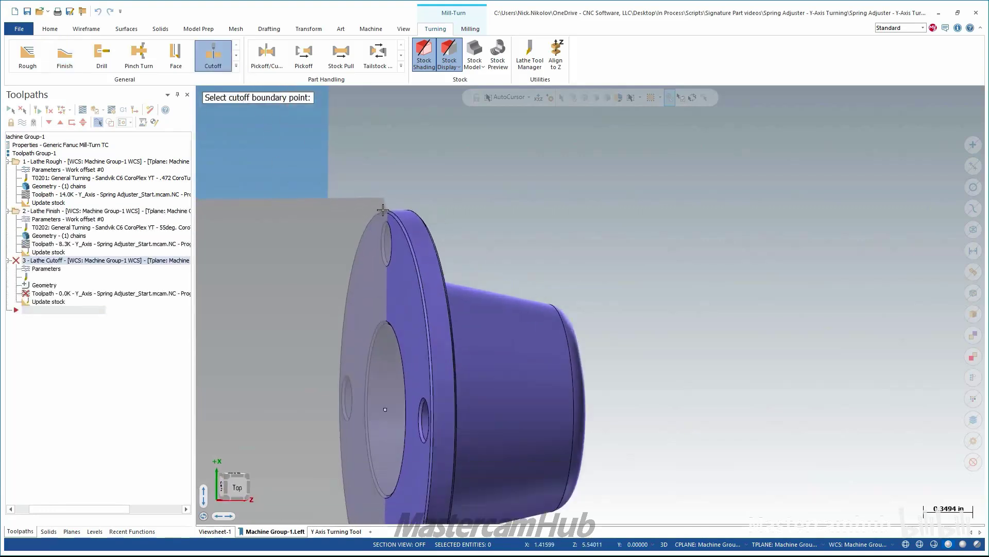
{"action": "left_click", "coordinate": [387, 212]}
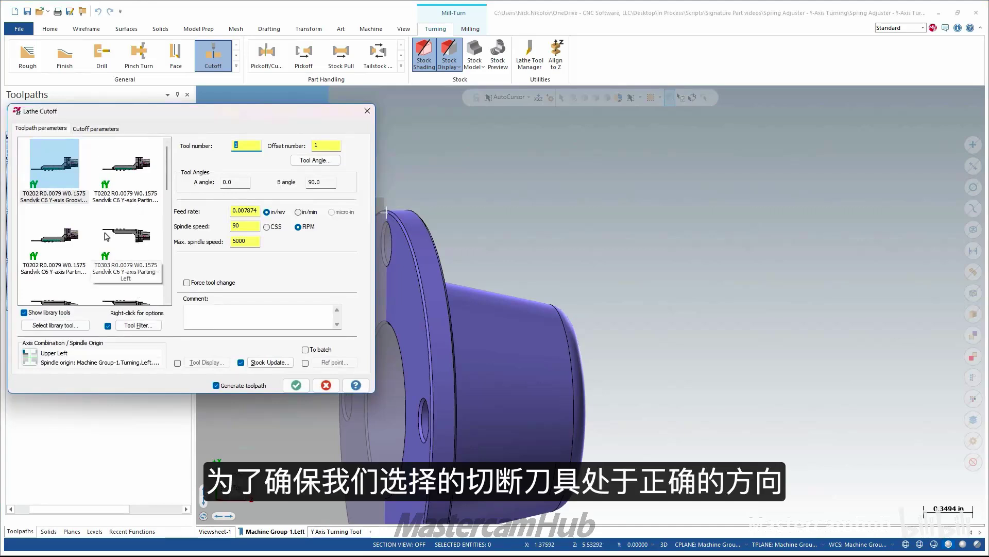
Step: Cut off with the Sandvik C6 Y-axis Parting - Left tool (T0303 R0.0079 W0.1575), keep the default cutoff parameters, and generate the toolpath
{"action": "mouse_move", "coordinate": [107, 237]}
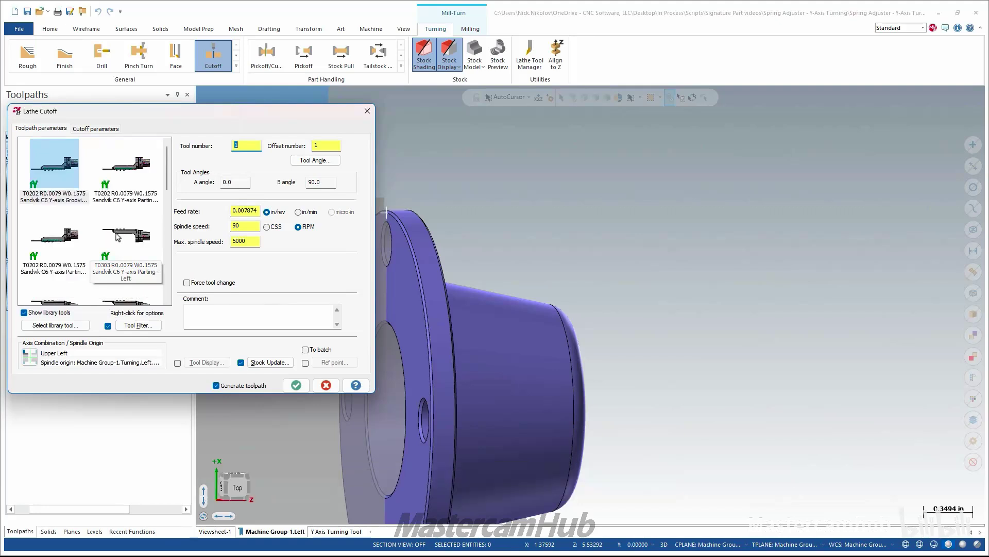
{"action": "left_click", "coordinate": [136, 240]}
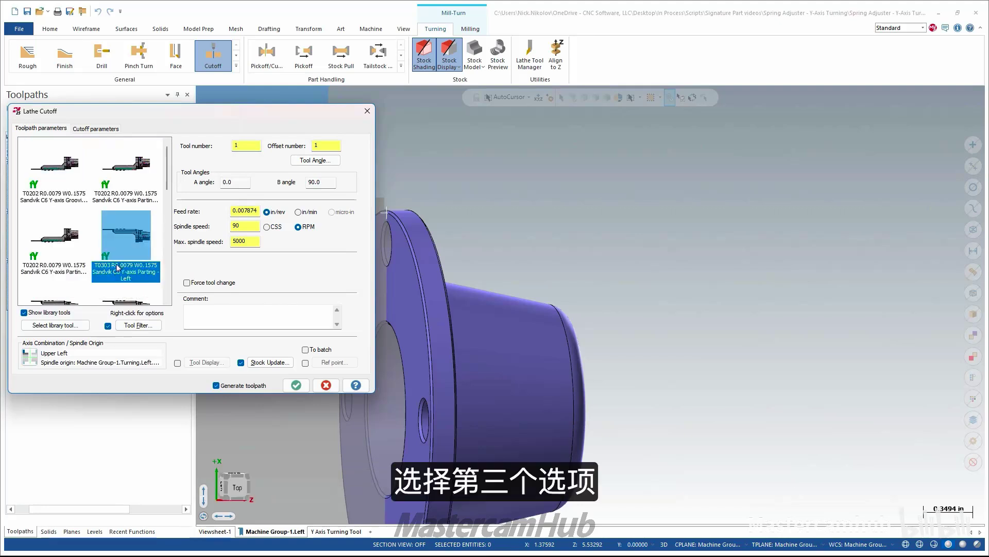
{"action": "left_click", "coordinate": [103, 130]}
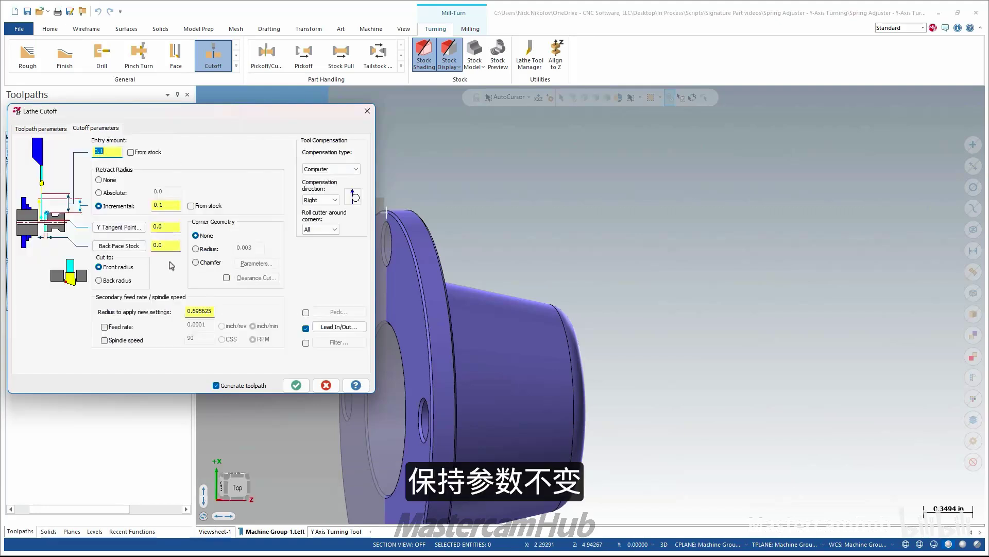
{"action": "left_click", "coordinate": [296, 385]}
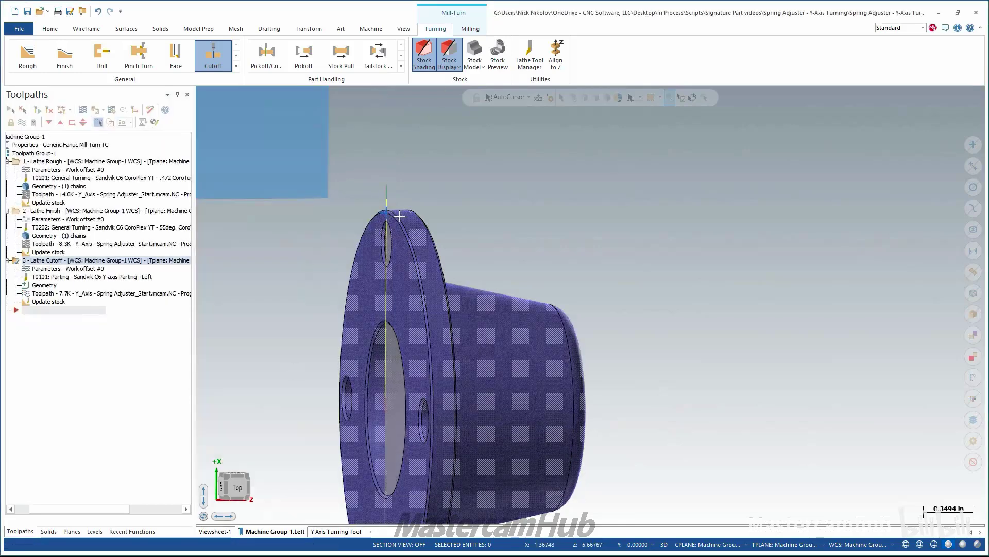
Step: Backplot the cutoff toolpath, starting from the top view, and examine how the parting blade enters behind the flange
{"action": "right_click", "coordinate": [479, 231]}
{"action": "left_click", "coordinate": [503, 271]}
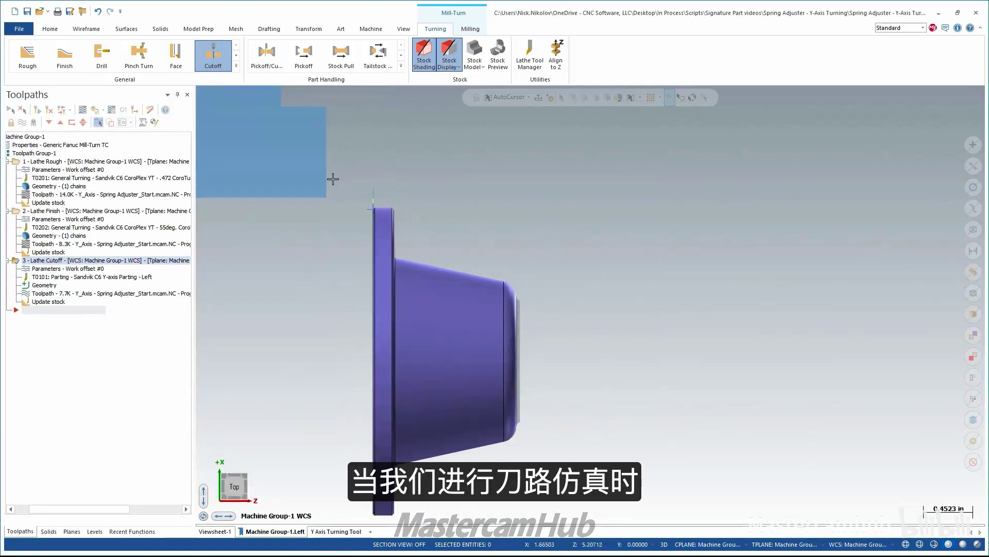
{"action": "left_click", "coordinate": [83, 296]}
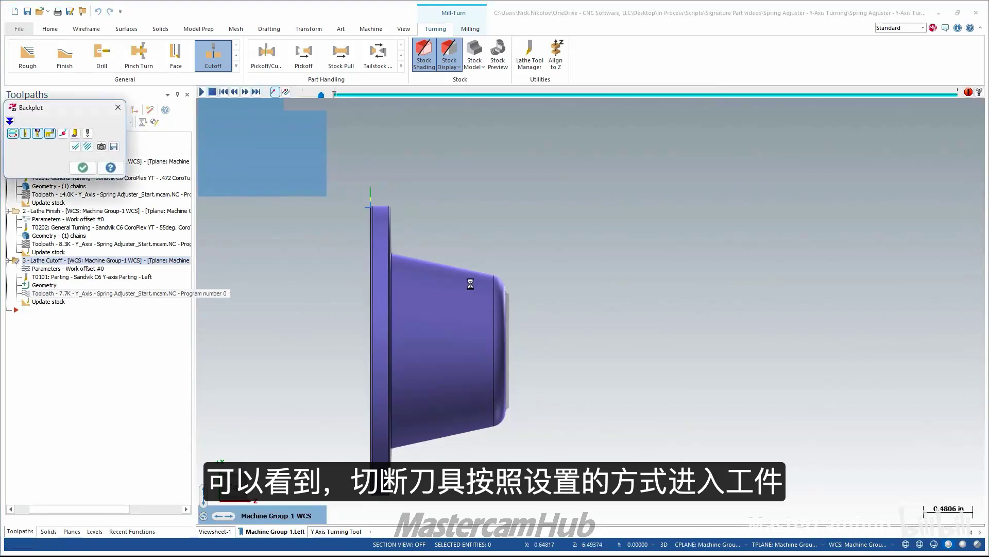
{"action": "scroll", "coordinate": [475, 307], "scroll_direction": "down", "scroll_amount": 5}
{"action": "mouse_move", "coordinate": [475, 307]}
{"action": "middle_mouse_down"}
{"action": "mouse_move", "coordinate": [443, 270]}
{"action": "mouse_move", "coordinate": [419, 287]}
{"action": "mouse_move", "coordinate": [512, 314]}
{"action": "middle_mouse_up"}
{"action": "key", "text": "s"}
{"action": "key", "text": "s"}
{"action": "scroll", "coordinate": [512, 314], "scroll_direction": "down", "scroll_amount": 2}
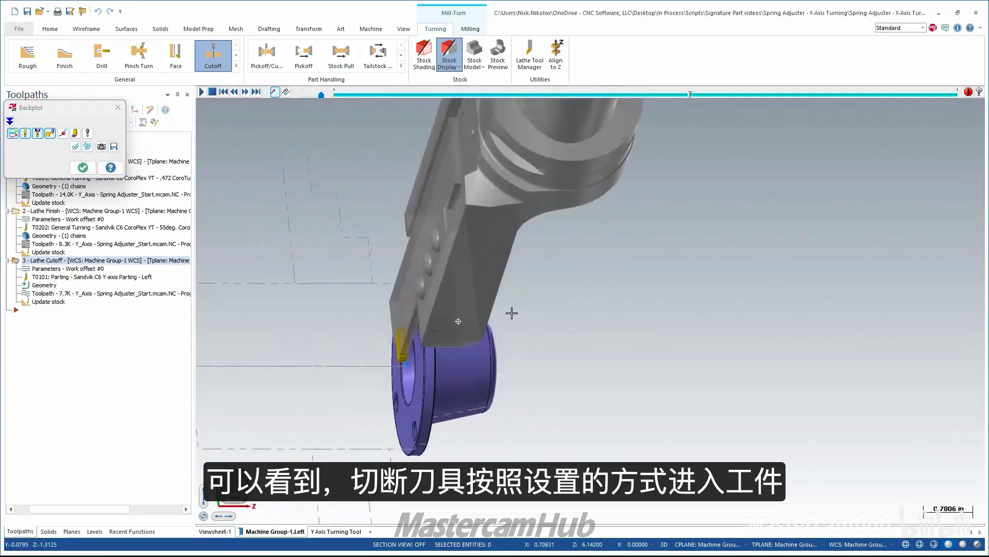
{"action": "key", "text": "s"}
{"action": "left_click", "coordinate": [83, 167]}
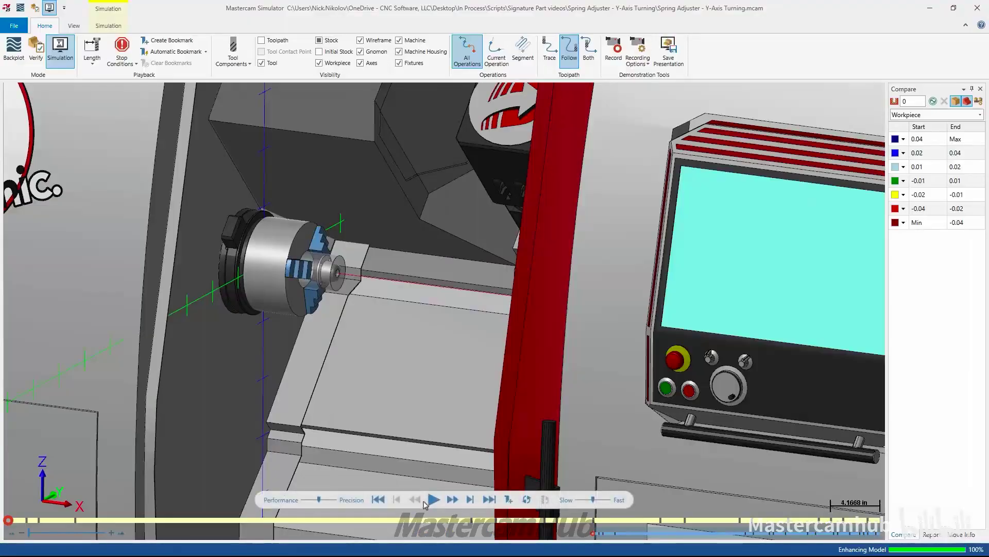
Step: Run the full machine simulation in Mastercam Simulator, slowing playback to inspect the cutting up close and speeding it up to finish
{"action": "left_click", "coordinate": [433, 500]}
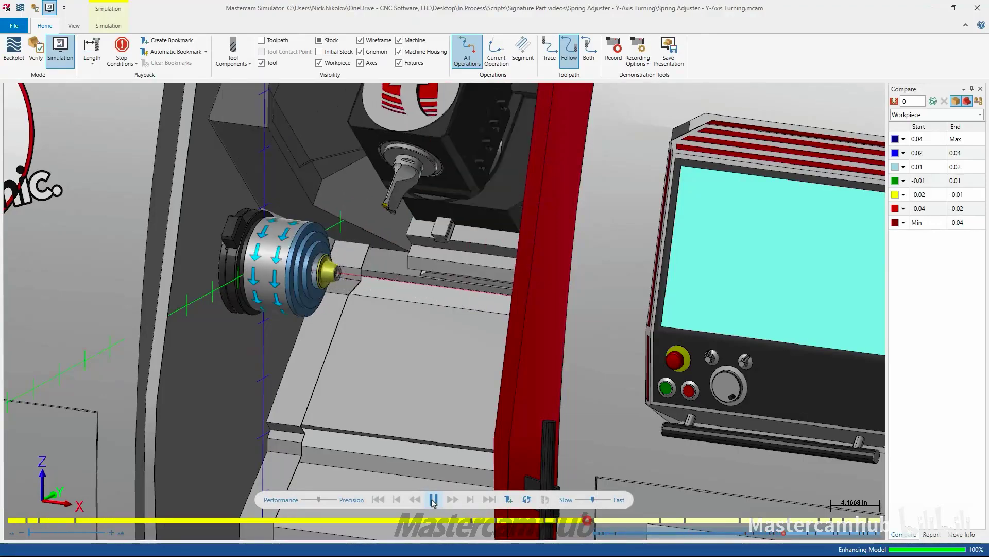
{"action": "left_click", "coordinate": [582, 500]}
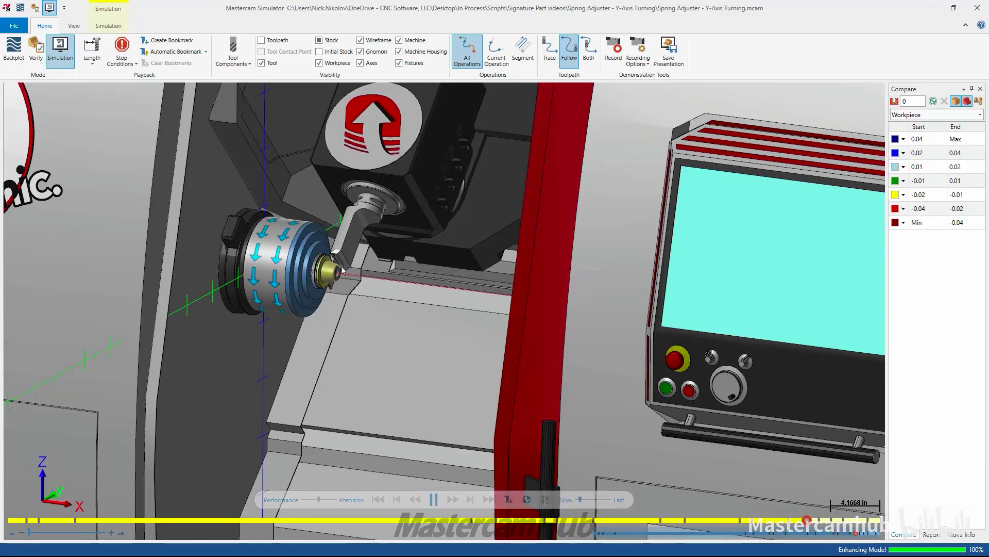
{"action": "scroll", "coordinate": [329, 253], "scroll_direction": "up", "scroll_amount": 3}
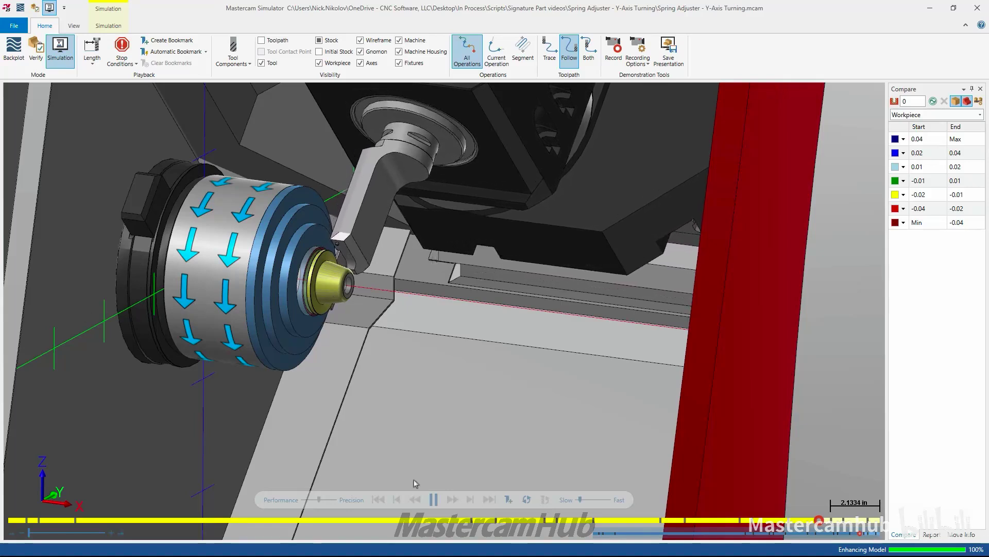
{"action": "left_click_drag", "start_coordinate": [581, 498], "coordinate": [606, 499]}
{"action": "scroll", "coordinate": [437, 420], "scroll_direction": "down", "scroll_amount": 2}
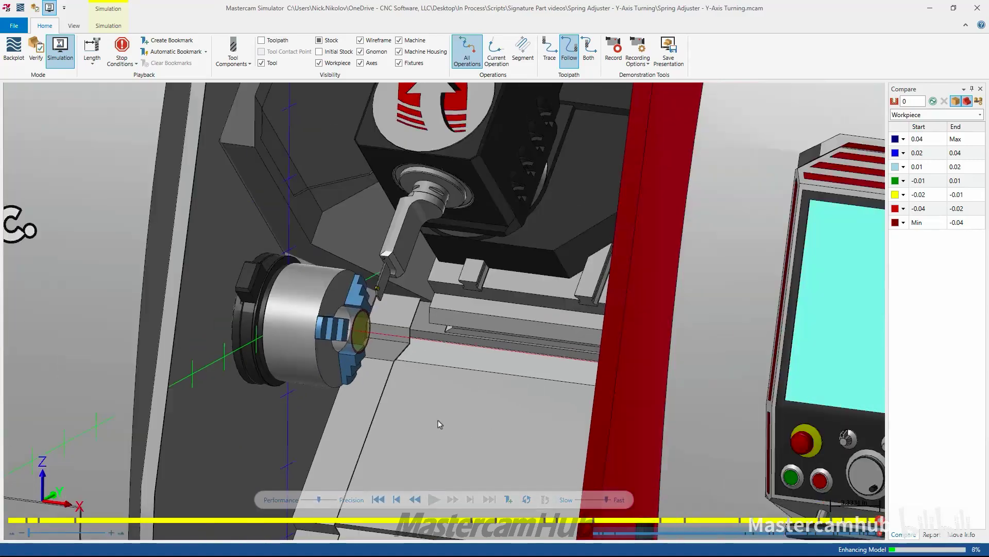